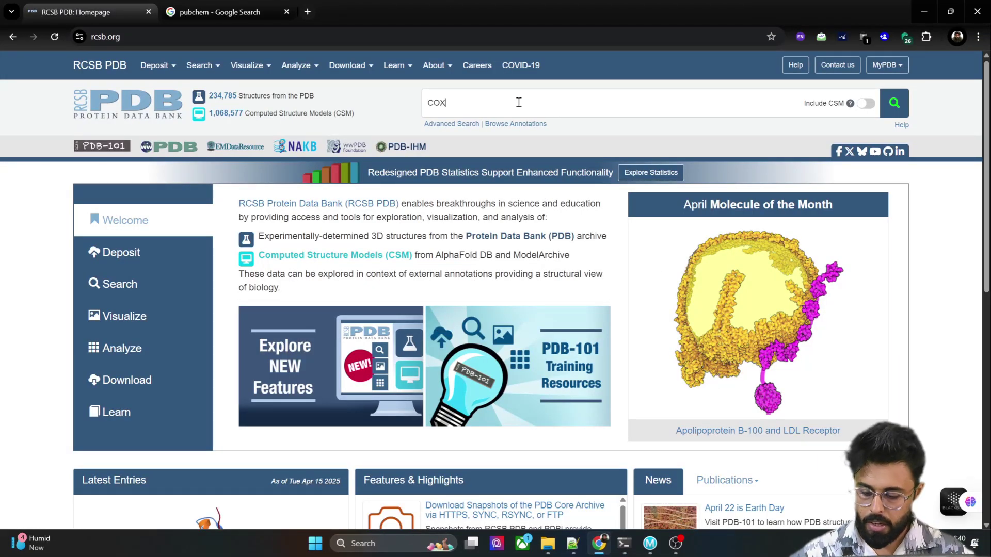
Step: Search RCSB PDB for 'COX2 HUMAN' to list the matching structures
text(2 HUMAN)
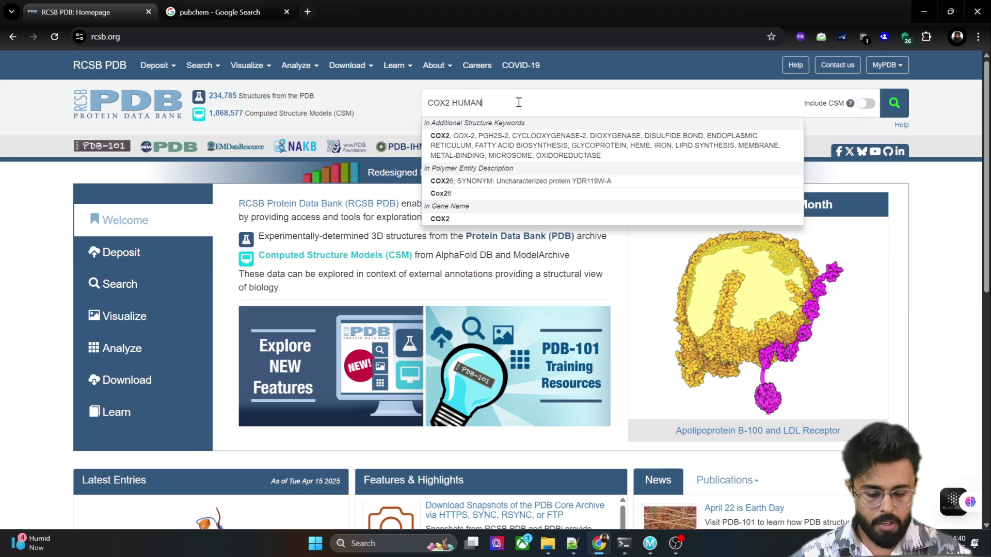
key(Return)
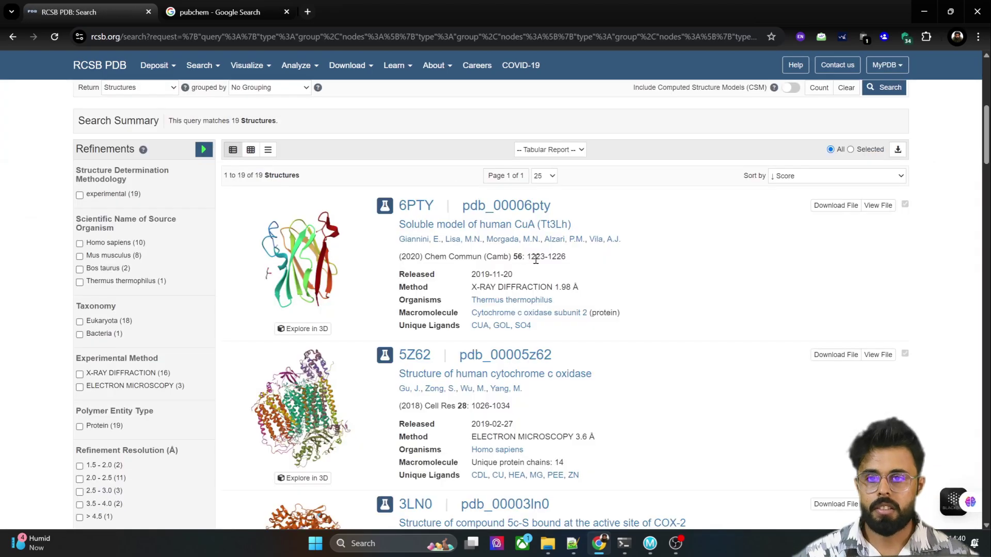
Step: Open the 3LN1 celecoxib-bound COX-2 entry from the search results
scroll(536, 259, down, 9)
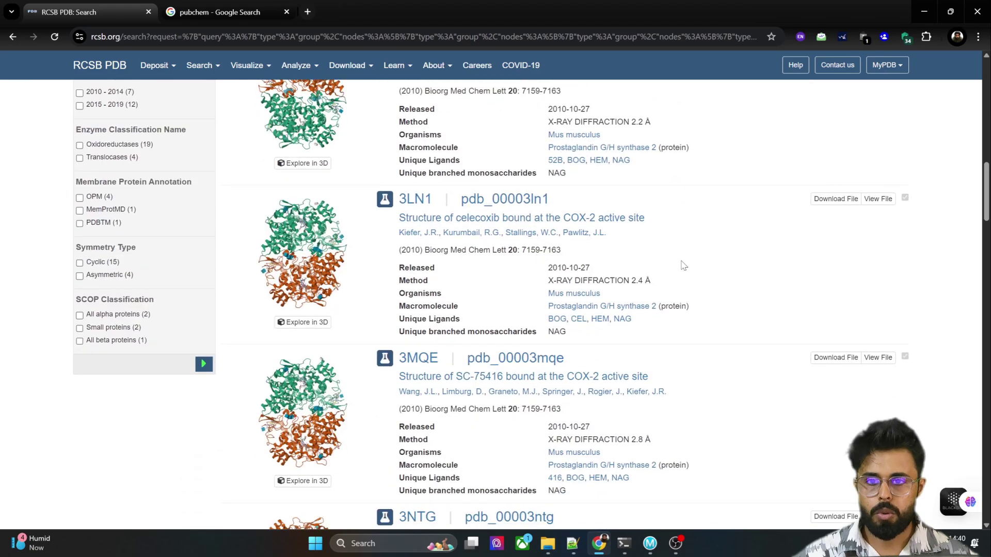
click(420, 201)
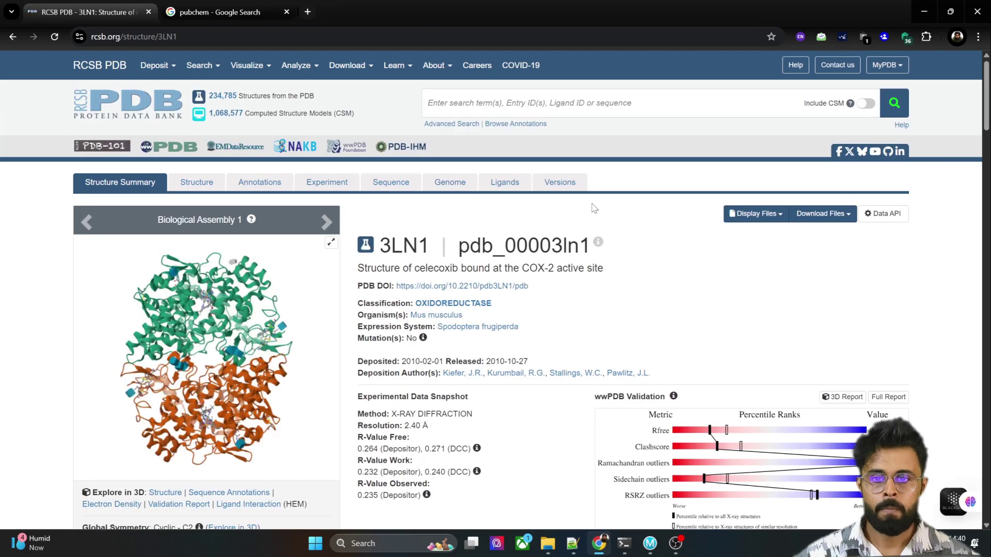
Step: Download the 3LN1 structure in Legacy PDB Format and show it in its folder
click(836, 221)
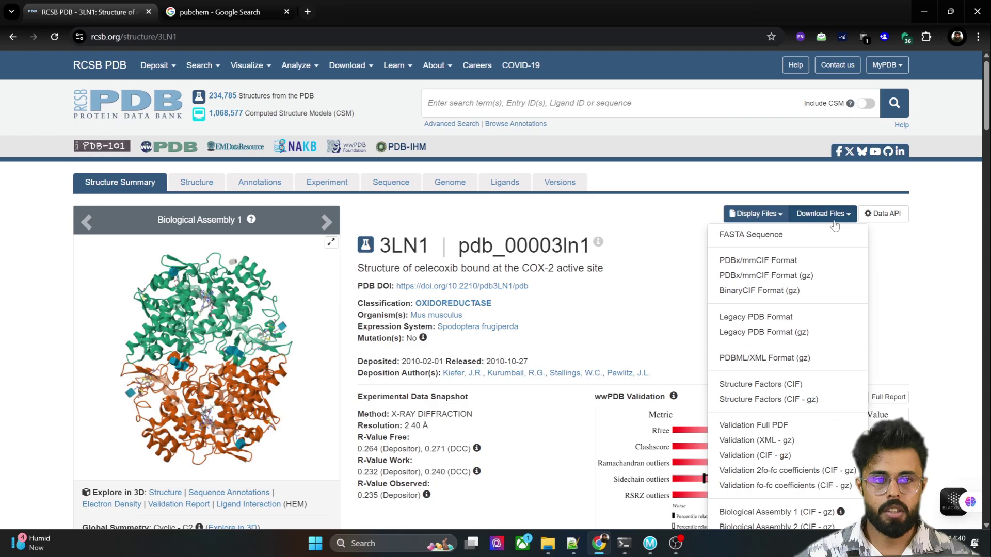
click(755, 321)
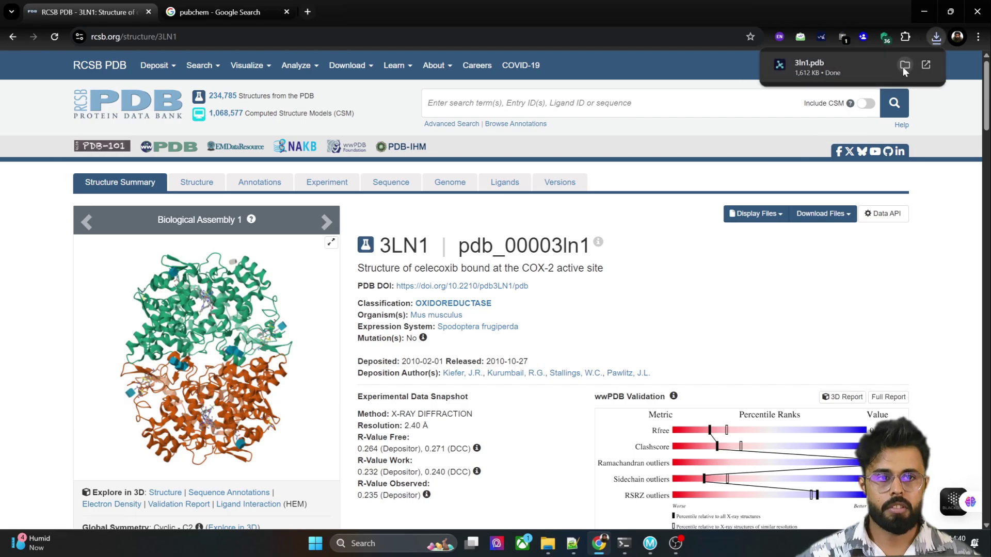
click(905, 65)
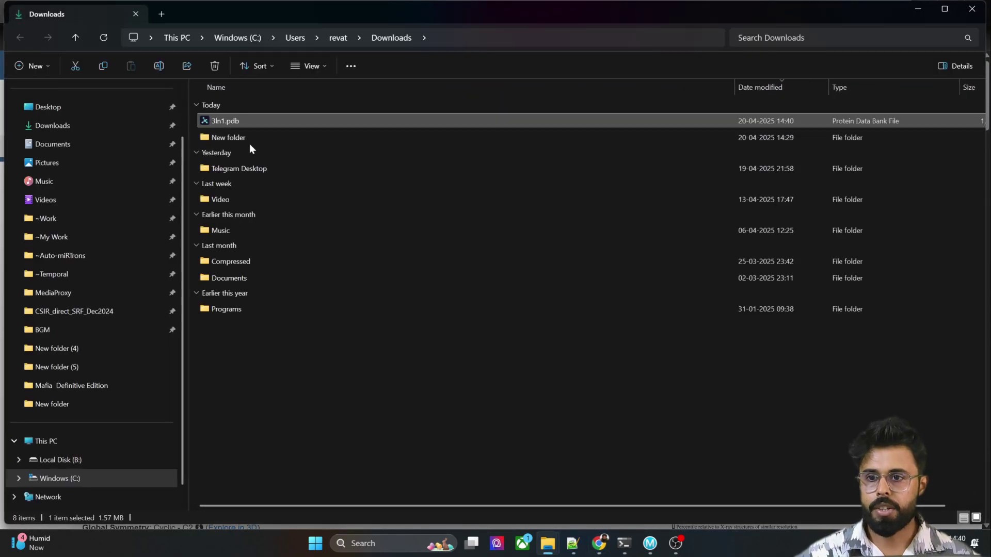
Step: Open 3ln1.pdb from Downloads' New folder in PyMOL
double_click(246, 138)
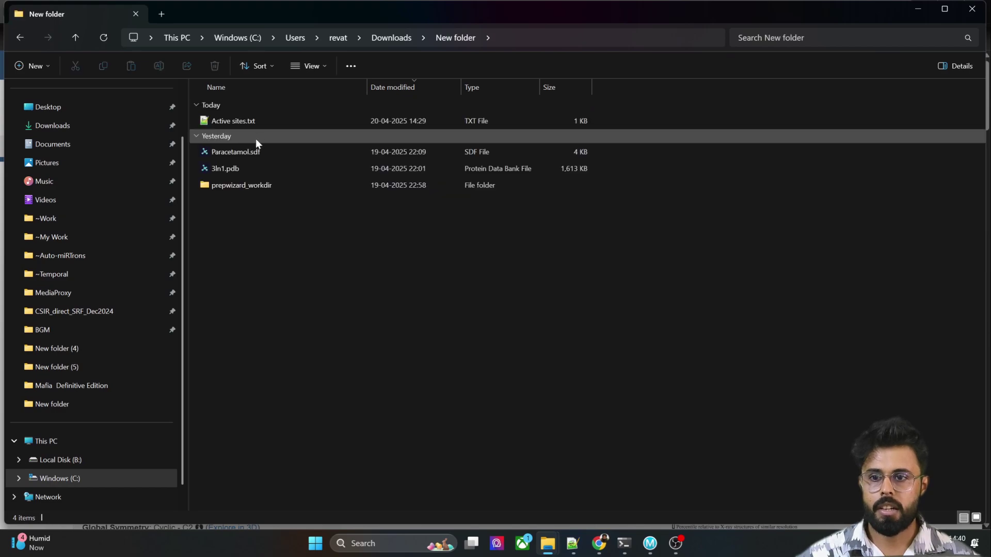
click(246, 168)
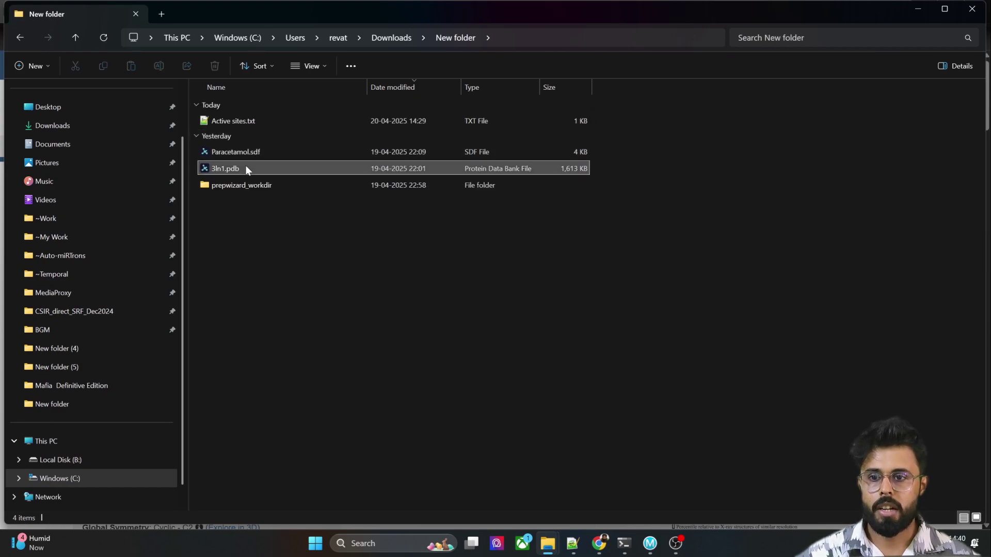
double_click(245, 168)
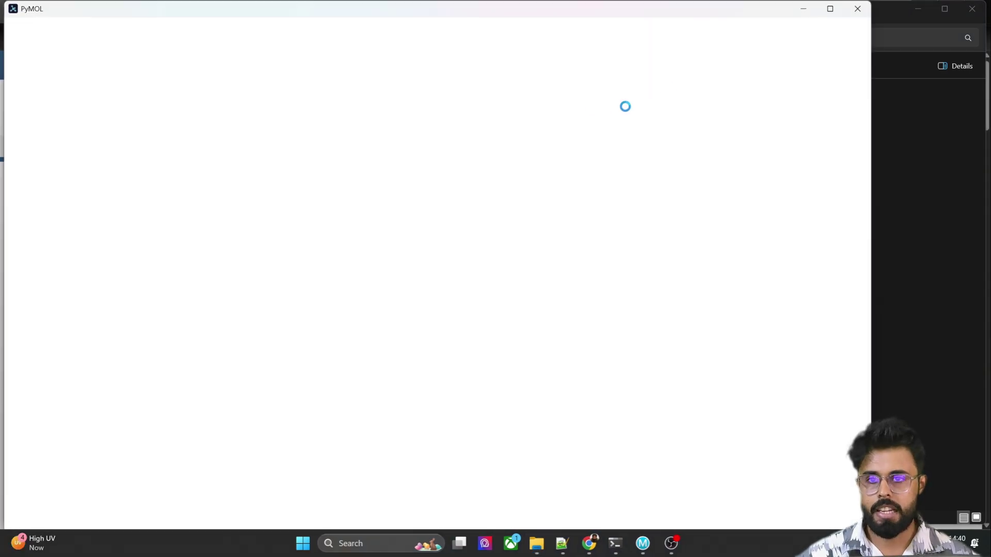
Step: Maximize PyMOL with an enlarged viewer, rotate the 3ln1 cartoon and show its sequence
key(Escape)
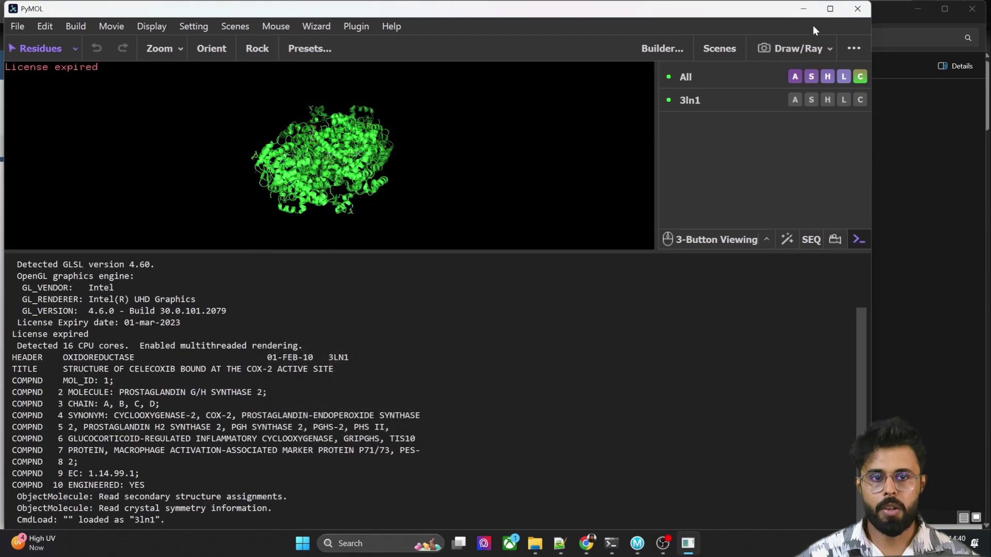
click(829, 9)
drag(673, 248, 668, 427)
drag(229, 348, 444, 310)
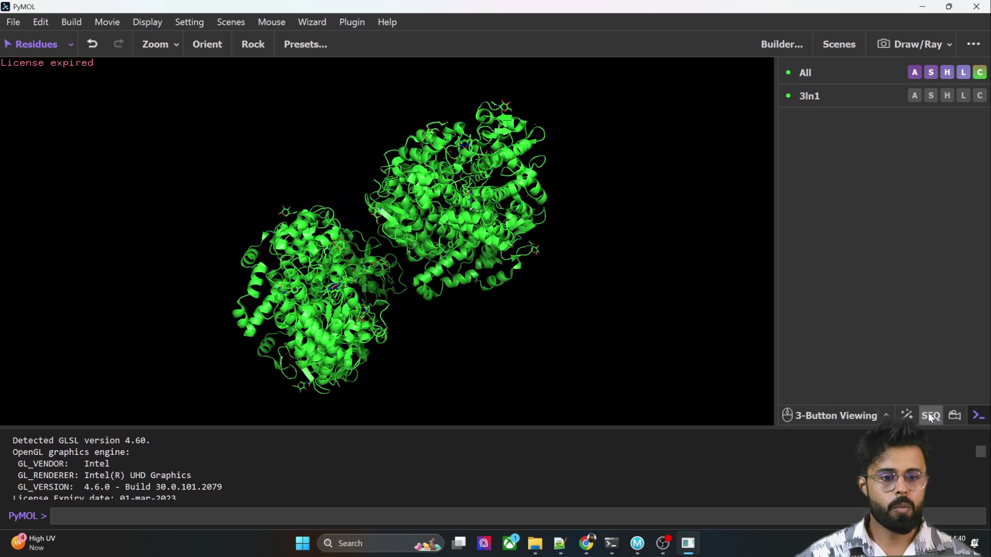
drag(717, 369, 659, 361)
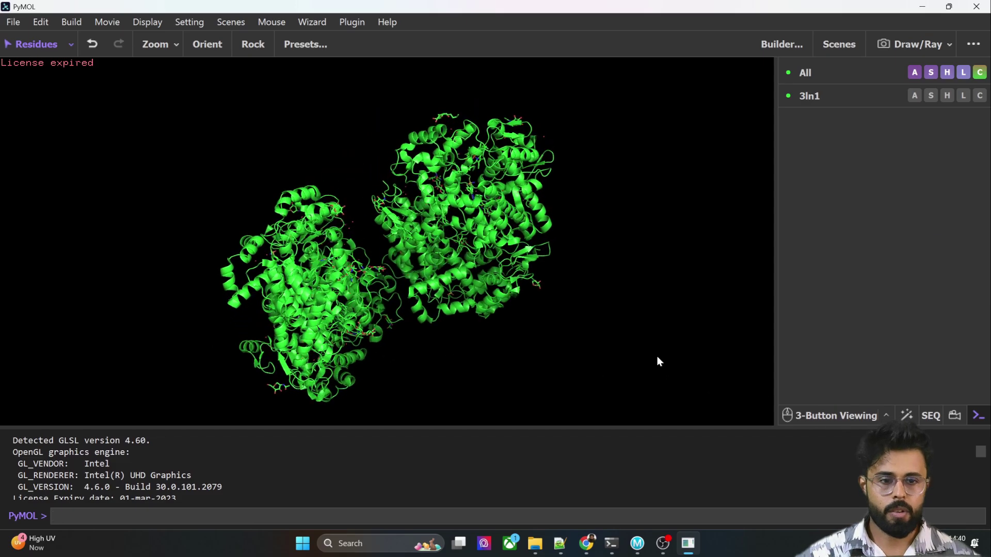
click(932, 417)
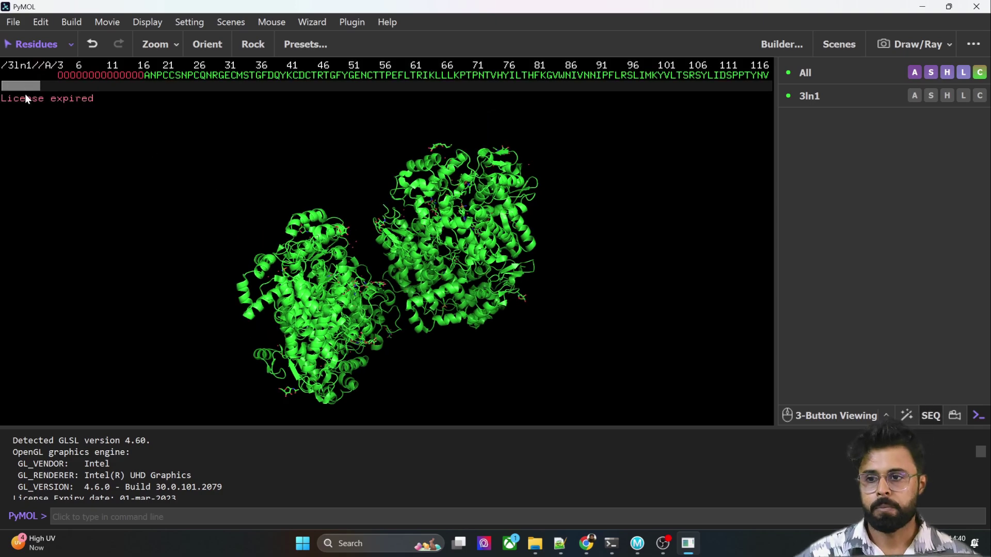
Step: Select chain B's residues in the sequence viewer from its start to about residue 556
drag(25, 87, 737, 75)
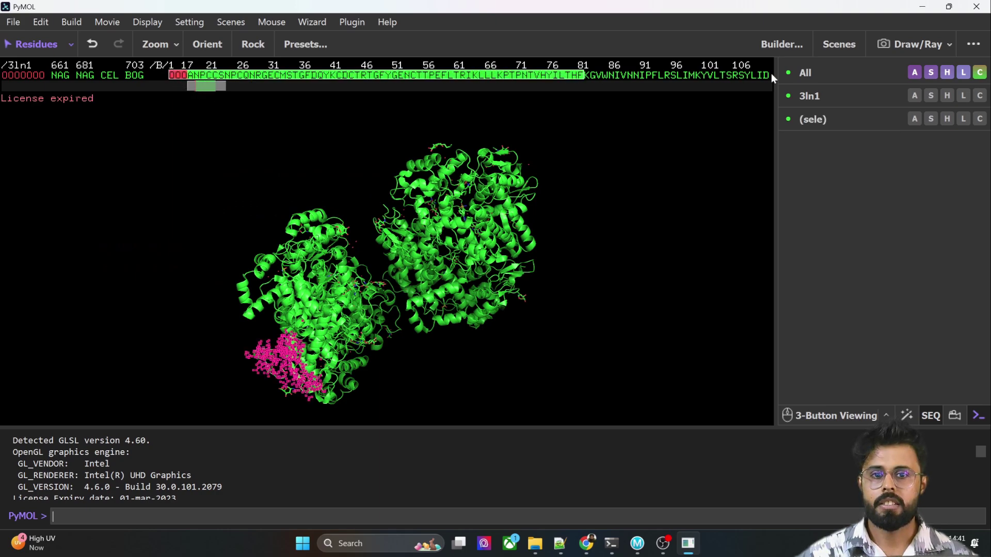
drag(210, 85, 242, 87)
drag(111, 75, 746, 75)
drag(248, 91, 302, 88)
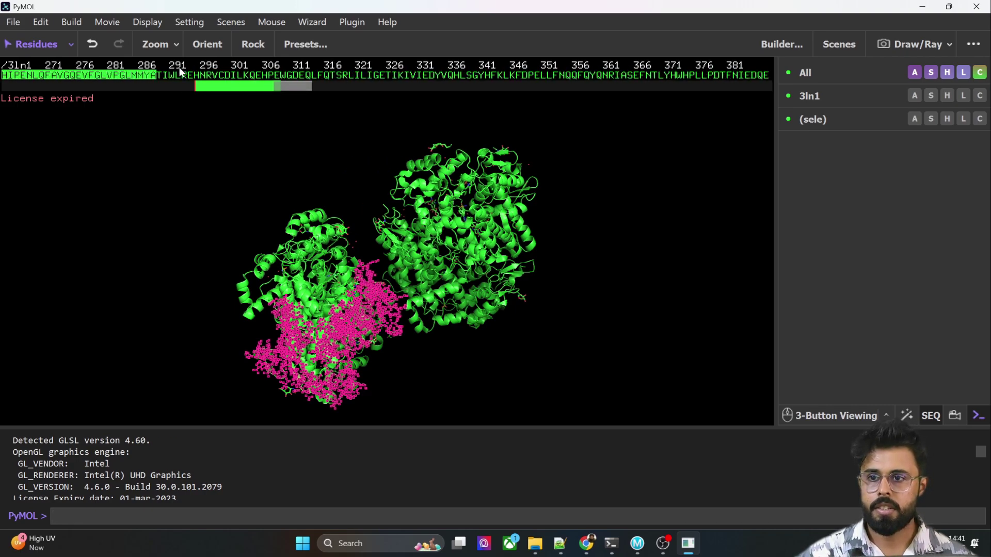
drag(161, 77, 757, 75)
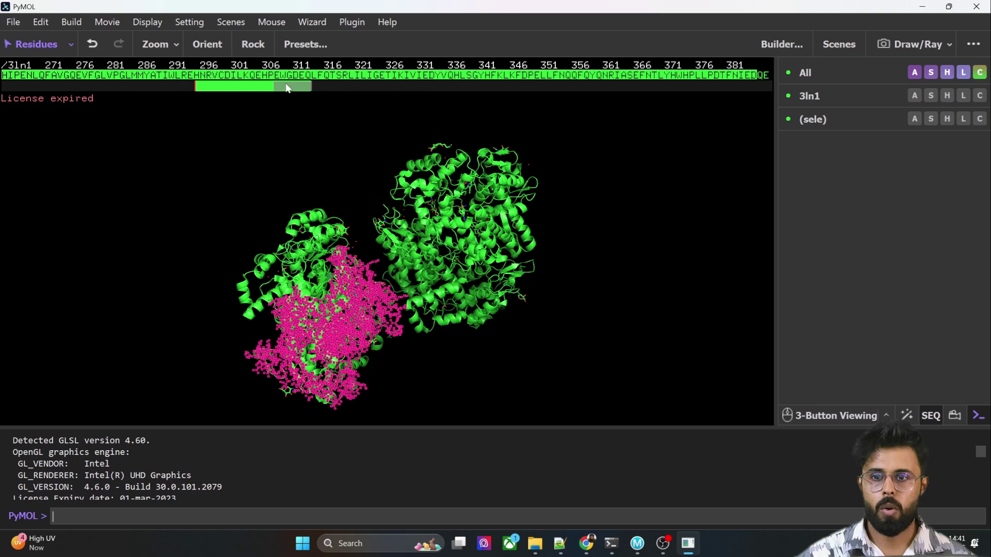
drag(288, 88, 314, 88)
drag(255, 76, 342, 75)
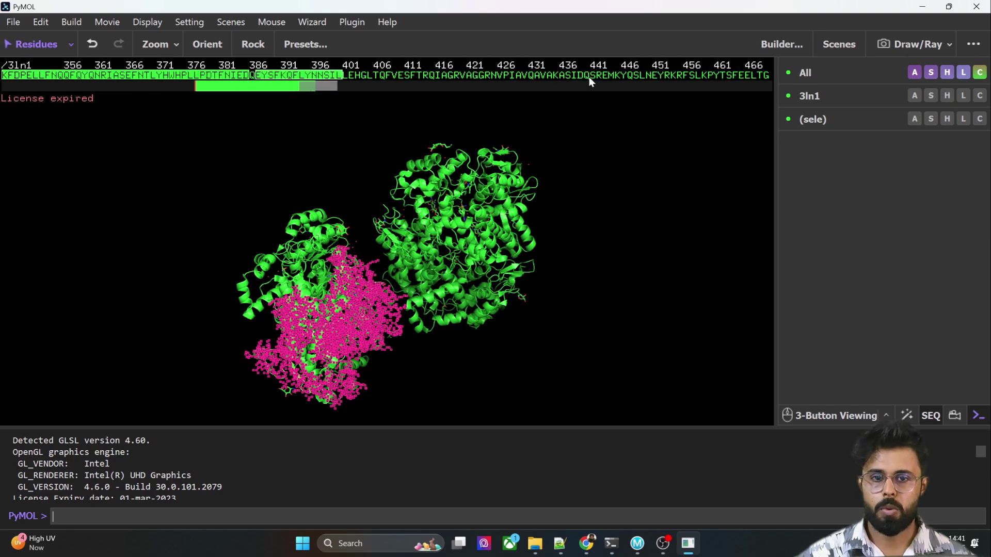
drag(590, 77, 769, 76)
drag(283, 91, 356, 92)
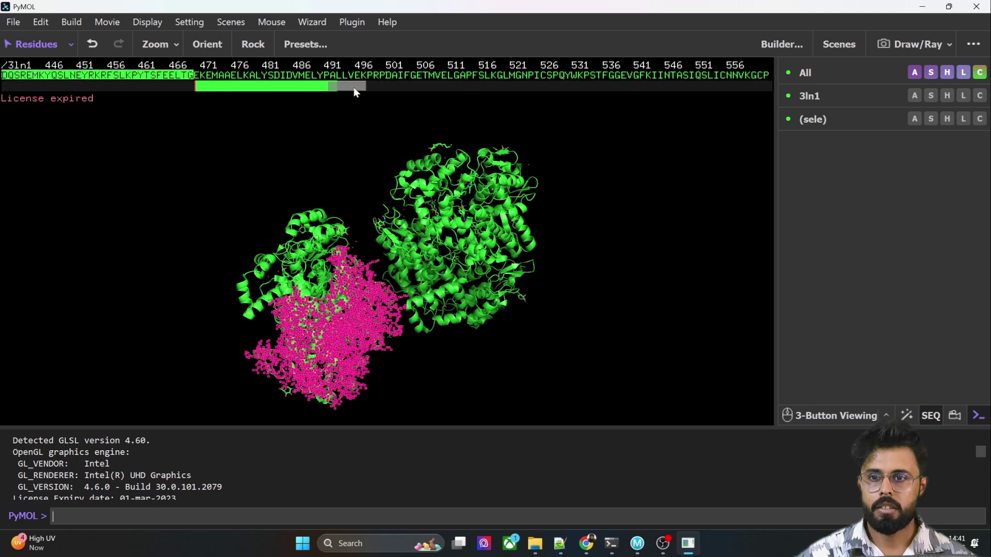
drag(195, 75, 769, 77)
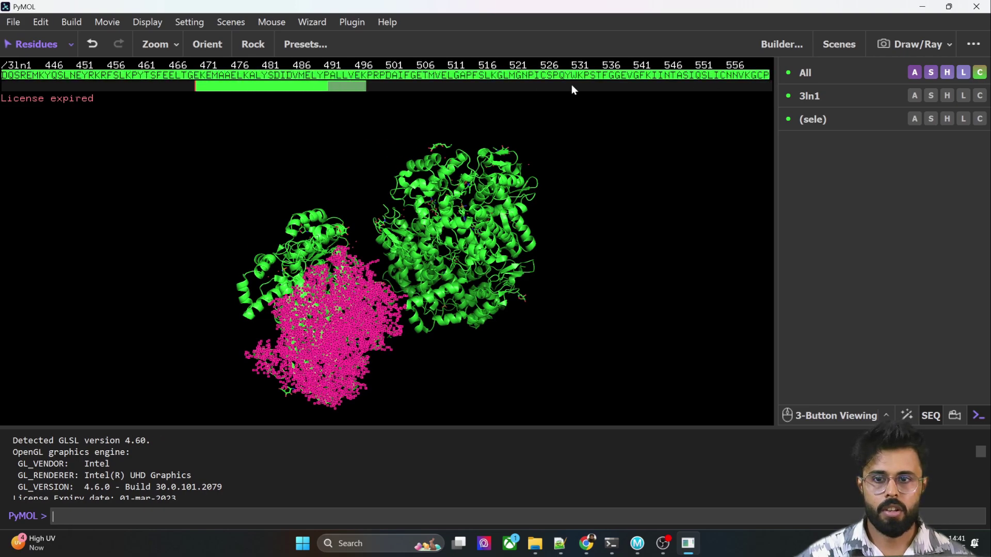
drag(347, 88, 664, 84)
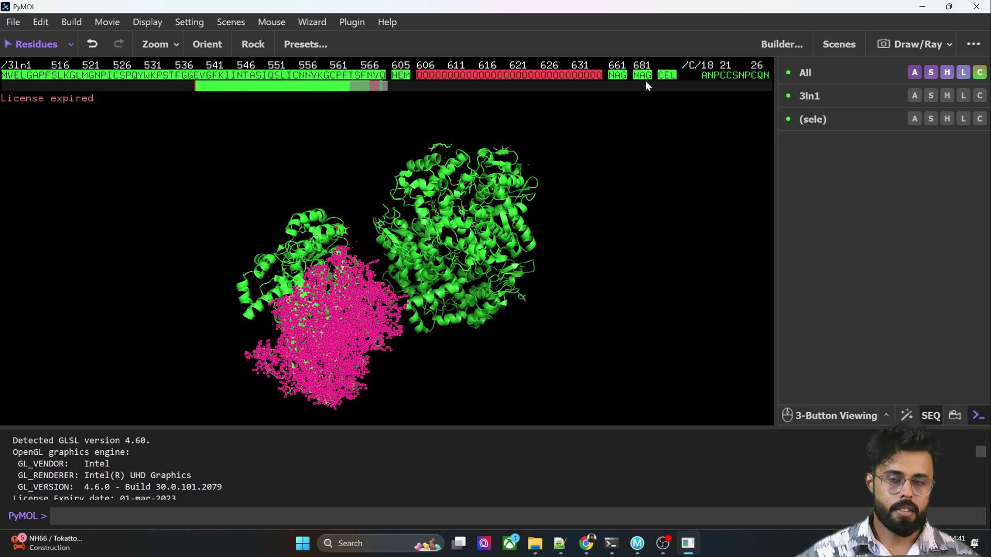
Step: Remove the selected chain B residues from 3ln1
right_click(514, 75)
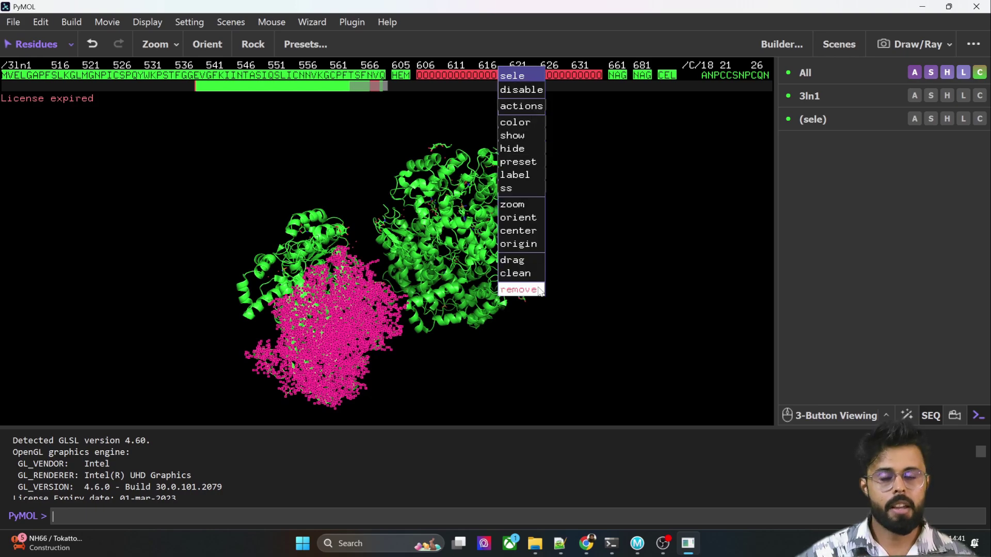
click(518, 290)
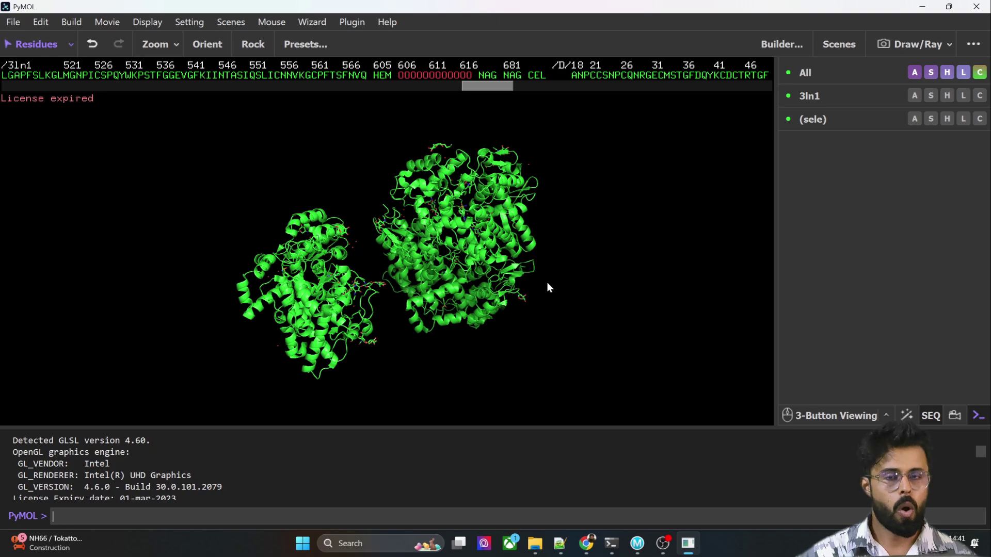
Step: Run 'remove chain c' to delete chain C (4583 atoms)
click(128, 522)
text(remov)
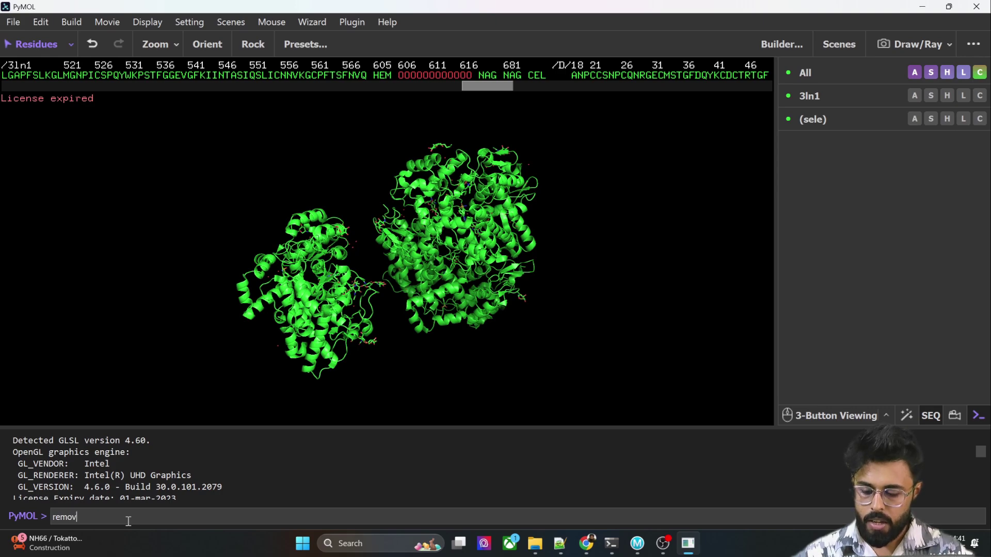
text(e chain)
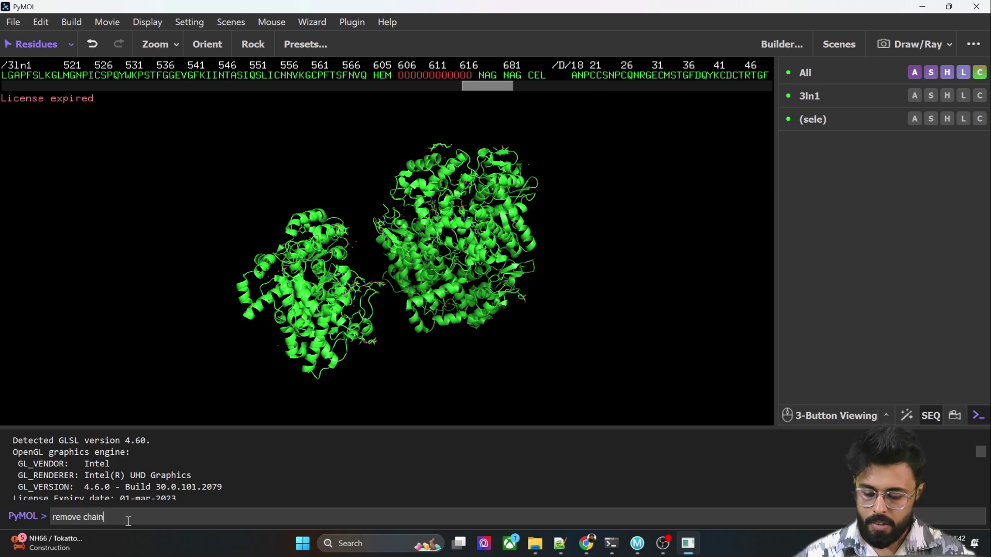
text( c)
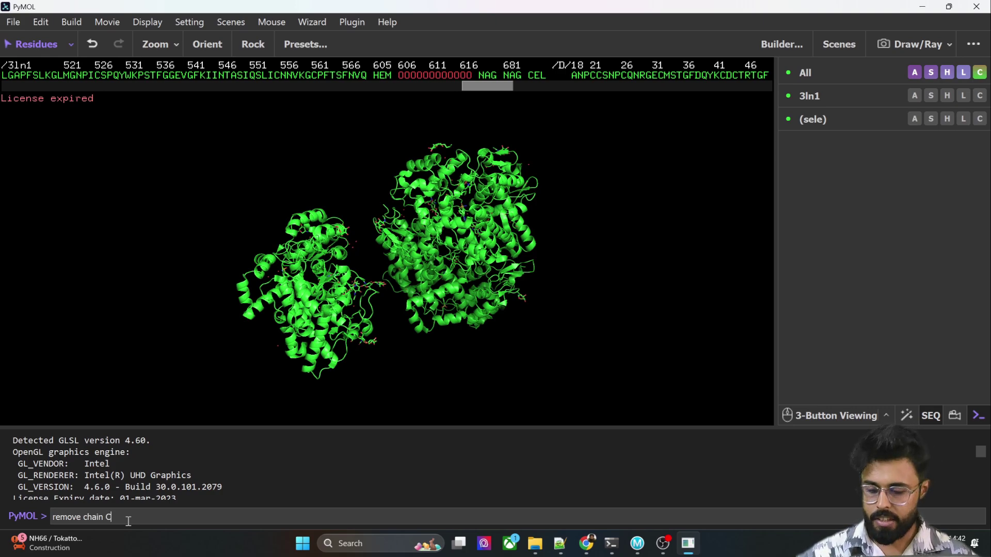
key(ctrl+a)
key(Return)
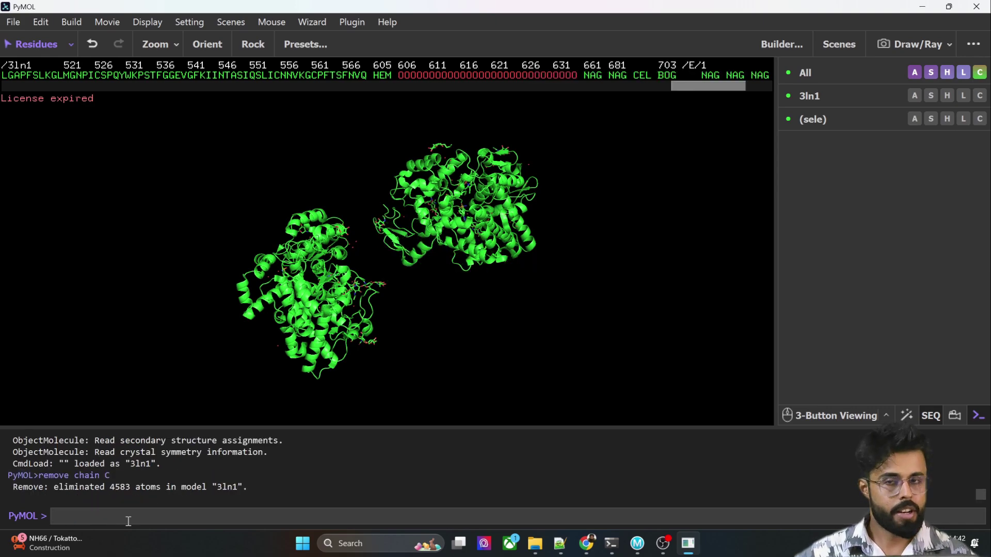
Step: Run 'remove chain D' to delete chain D (4620 atoms)
key(Up)
text(d)
key(BackSpace)
text(D)
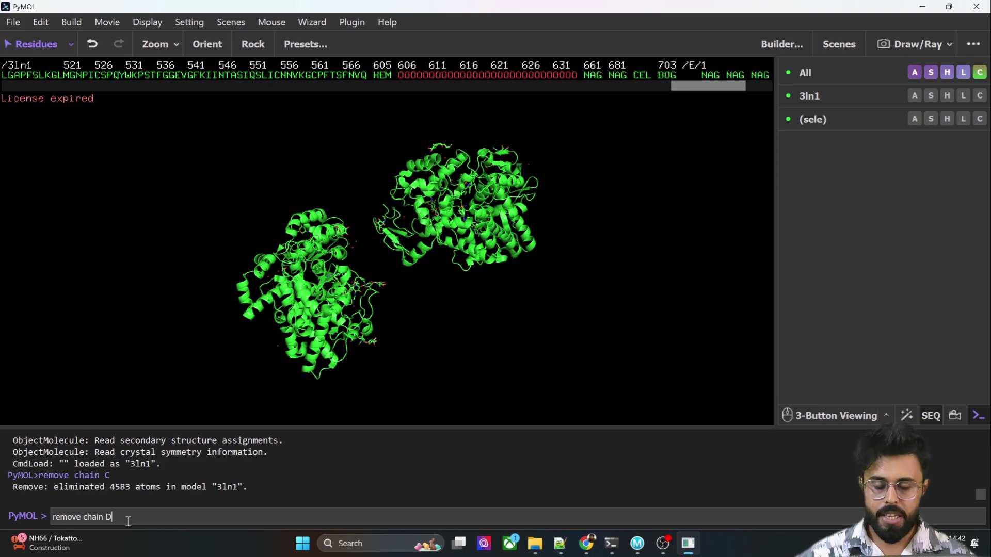
key(Return)
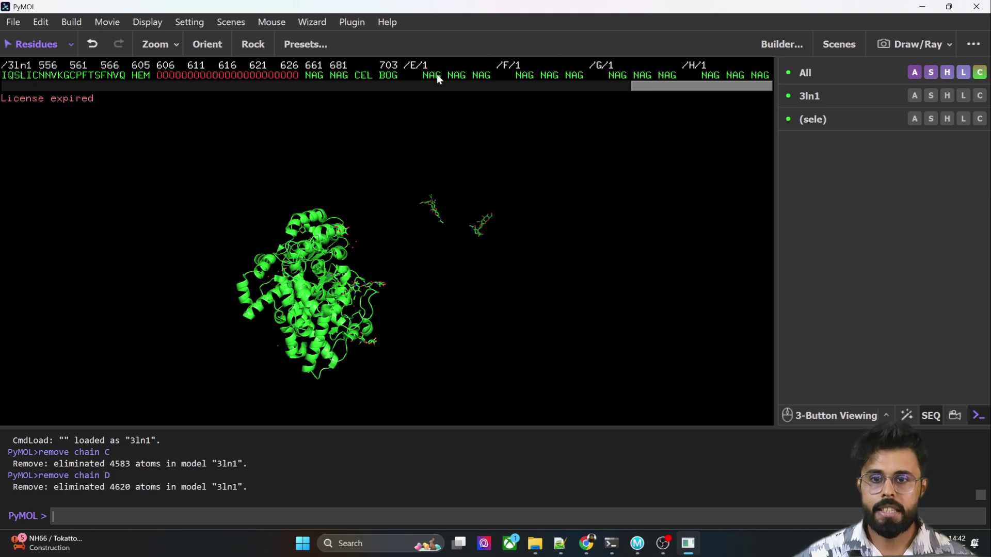
Step: Remove the NAG residues of chains E–H and residues 606–626
drag(426, 75, 769, 78)
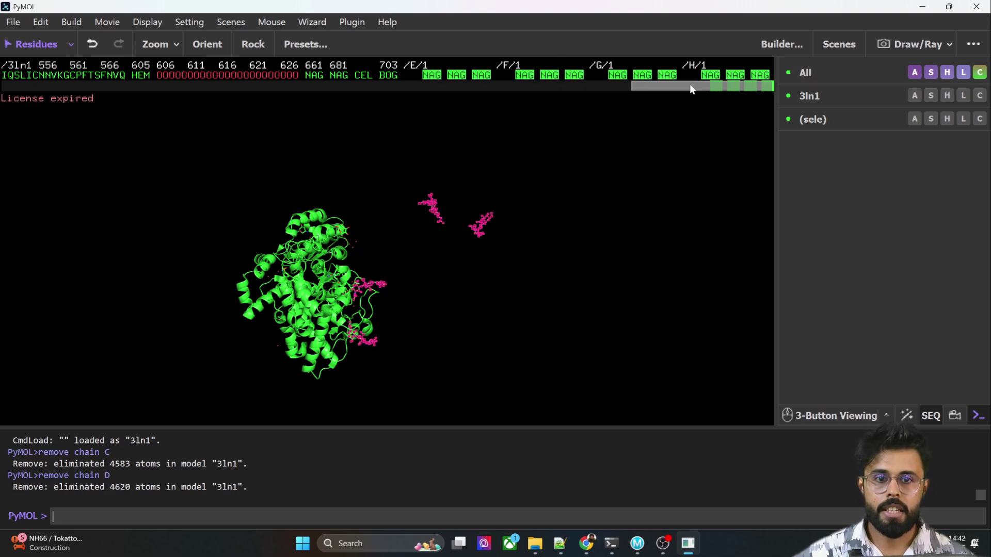
click(615, 78)
click(621, 294)
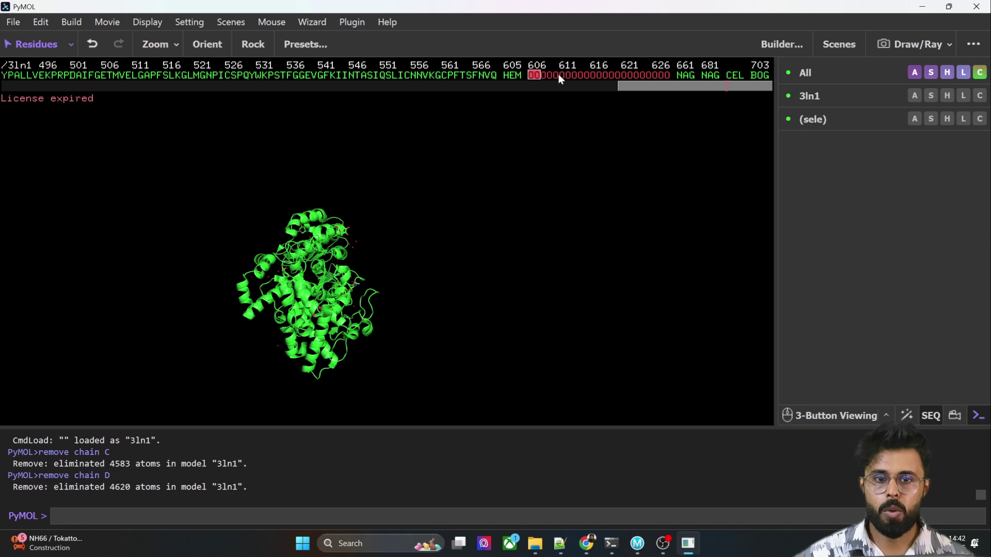
drag(649, 78, 690, 81)
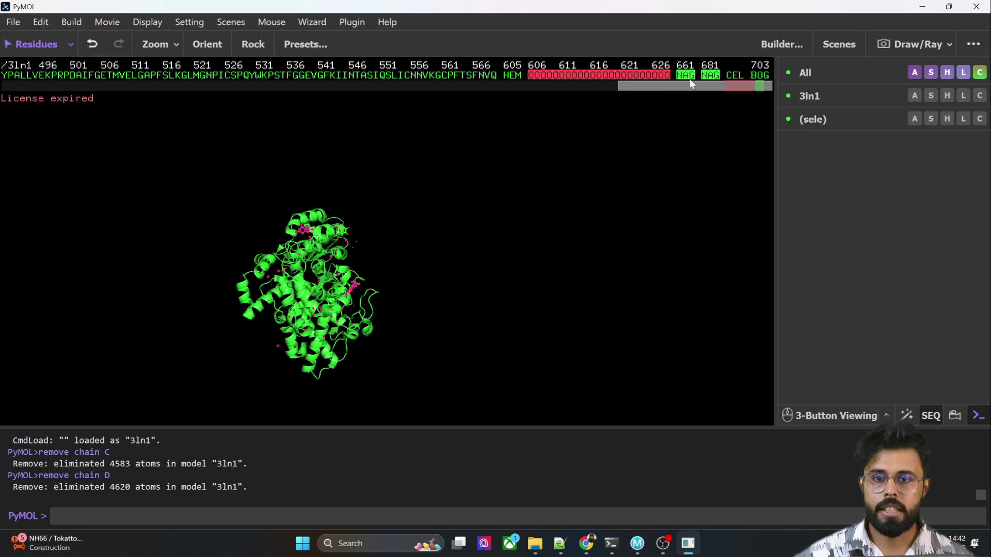
right_click(658, 75)
click(666, 293)
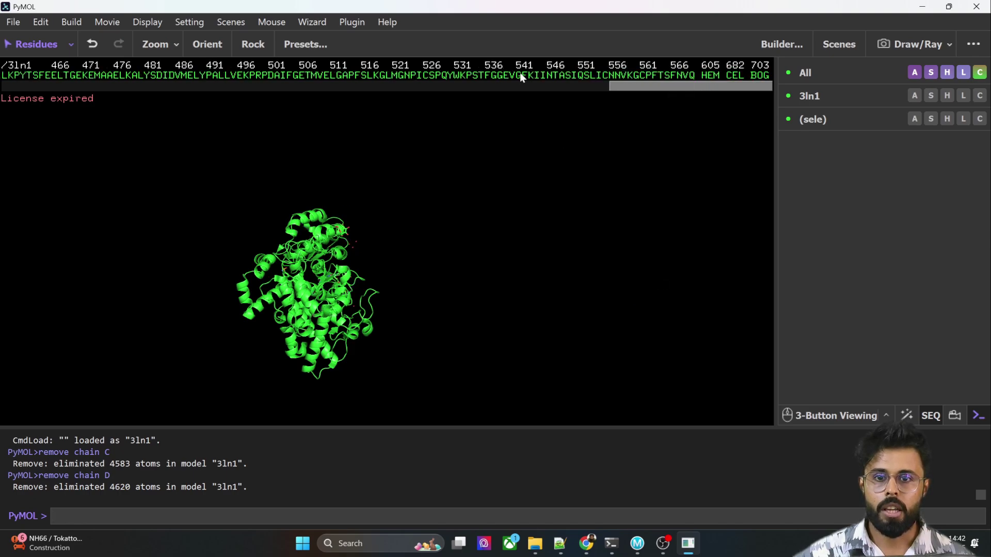
Step: Remove the HEM residue, leaving CEL in place
click(739, 76)
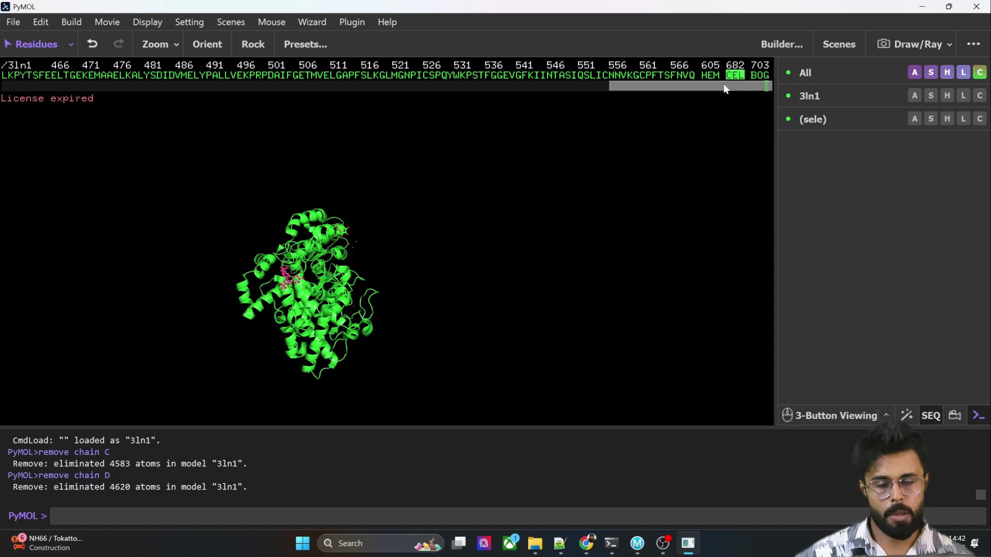
click(723, 100)
click(716, 76)
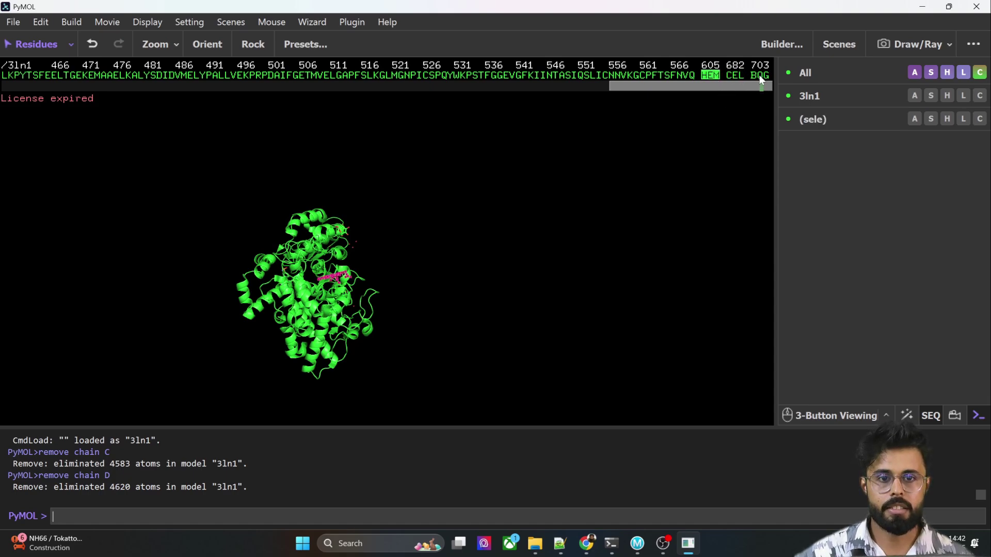
right_click(717, 75)
click(746, 292)
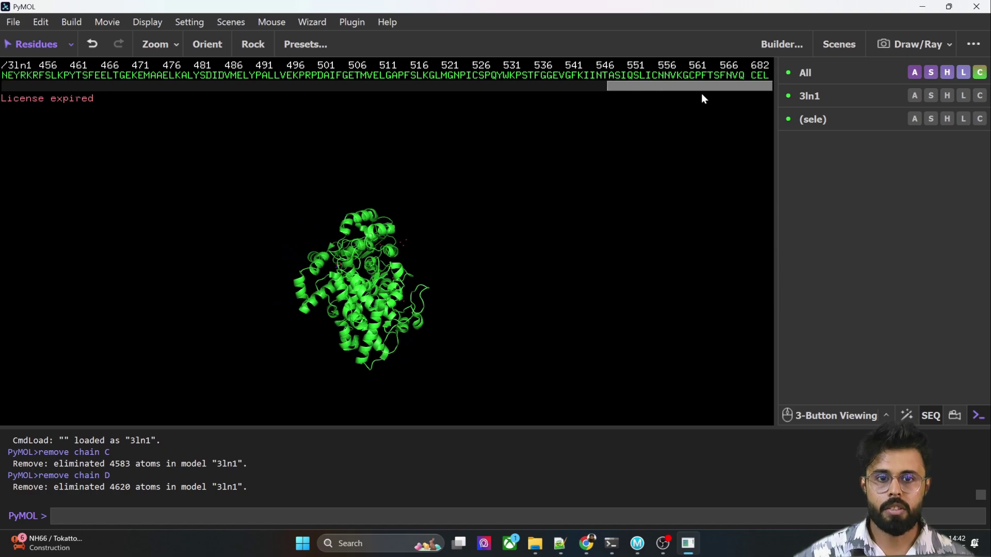
Step: Remove the red residues at chain A's start and select the CEL ligand
drag(700, 89, 57, 75)
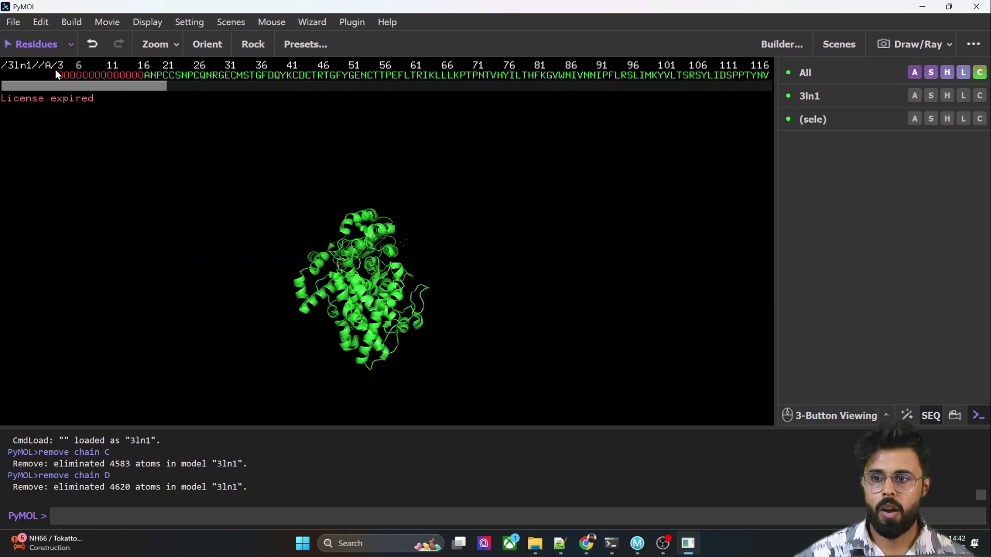
right_click(137, 76)
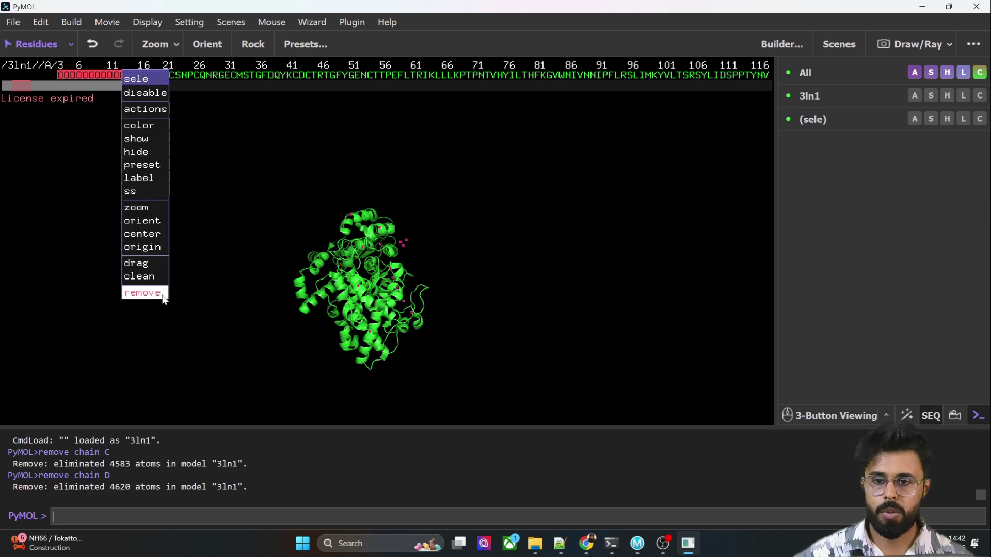
click(143, 293)
drag(140, 89, 765, 101)
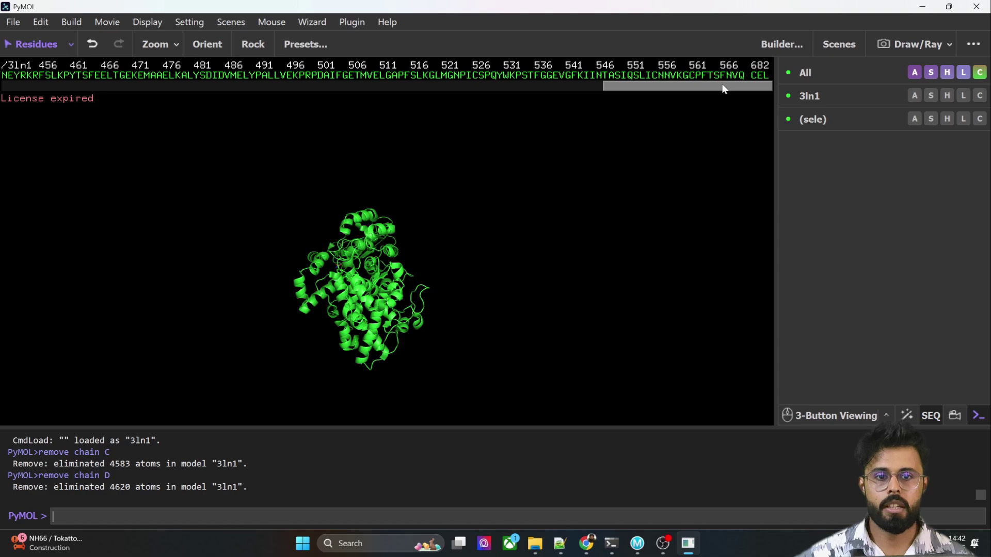
click(760, 75)
Step: Rotate, zoom and pan the protein to bring the CEL ligand into view
drag(283, 293, 371, 320)
scroll(403, 334, up, 3)
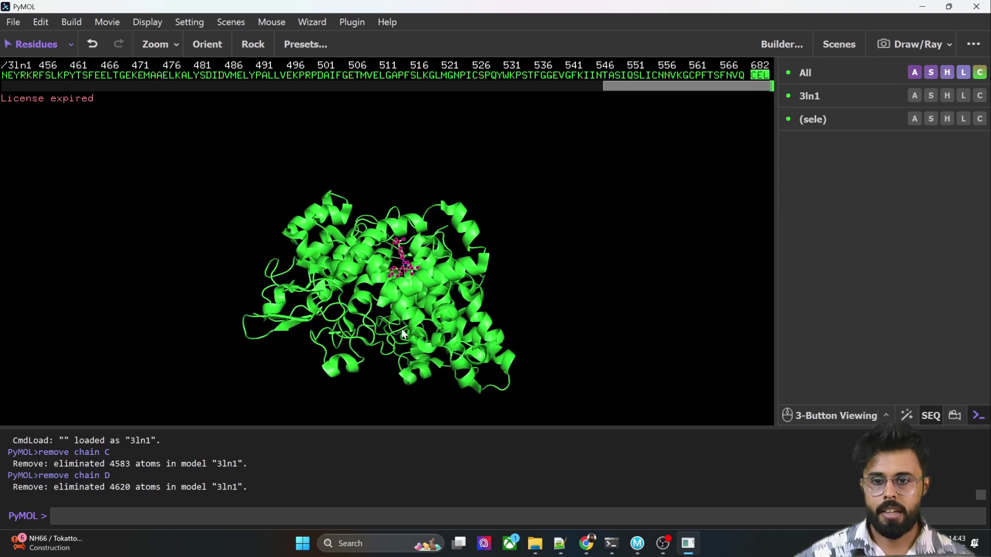
scroll(400, 320, up, 3)
scroll(380, 283, down, 3)
scroll(380, 292, up, 4)
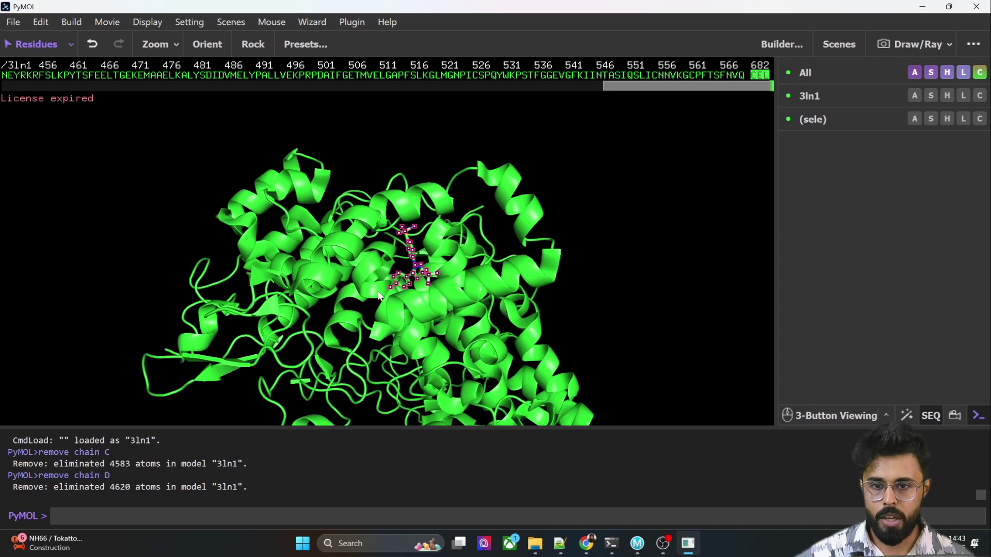
middle_drag(378, 295, 380, 272)
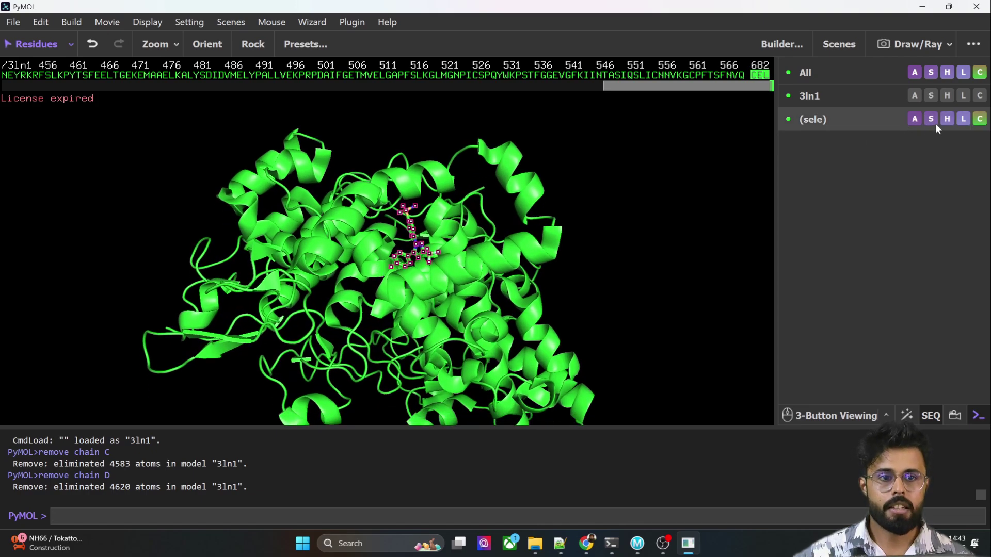
Step: Rename the CEL selection to 'ligand'
click(913, 119)
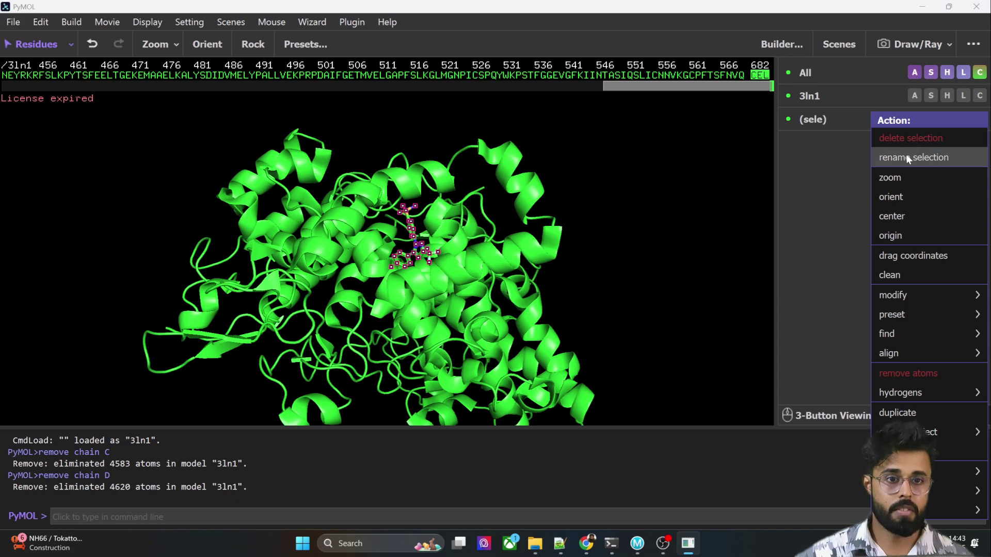
click(934, 158)
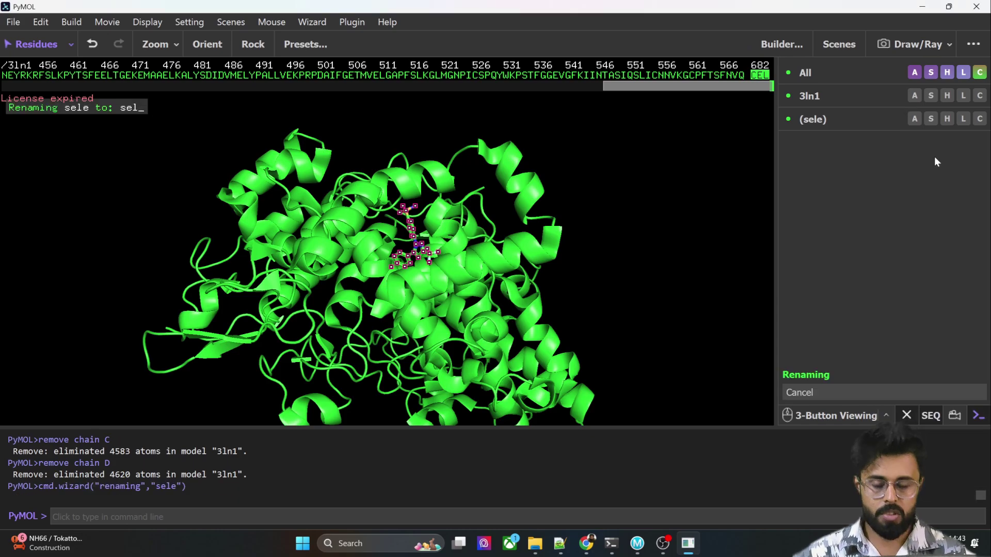
text(ligand)
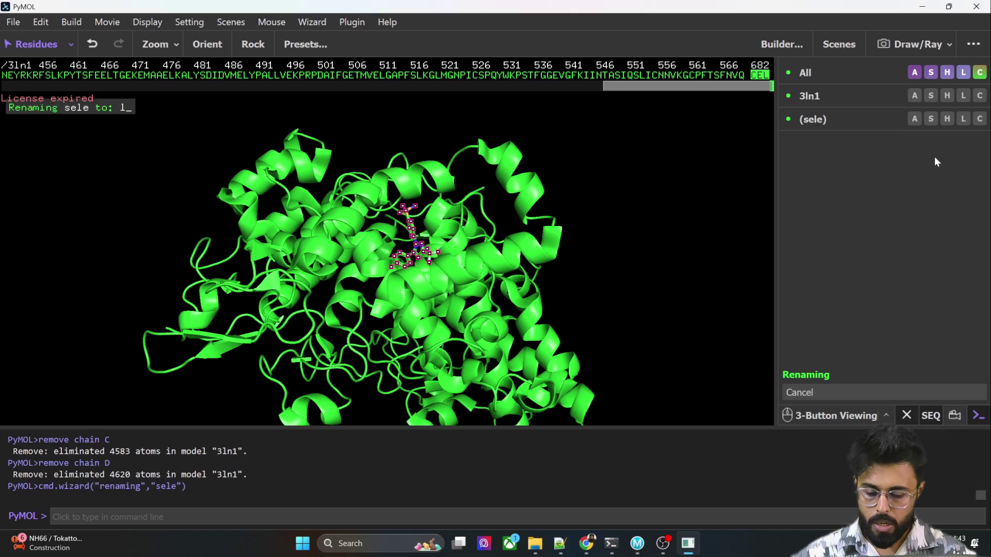
key(Return)
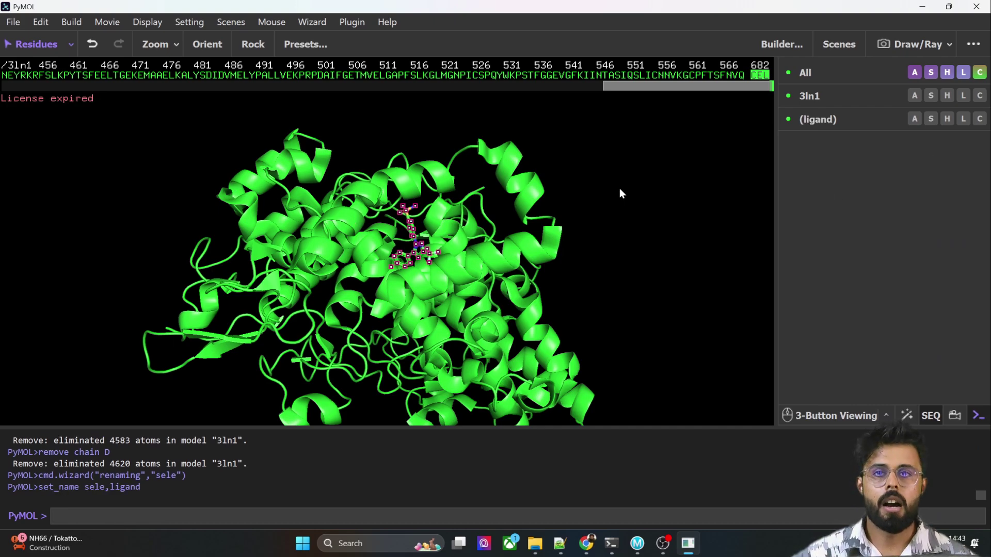
Step: Duplicate the ligand selection as sel01
drag(597, 233, 603, 219)
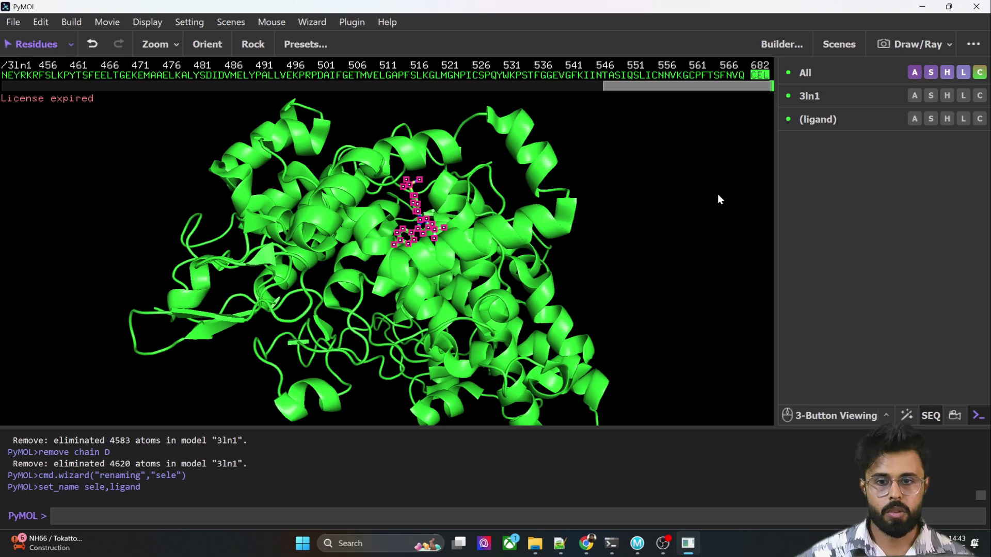
click(916, 120)
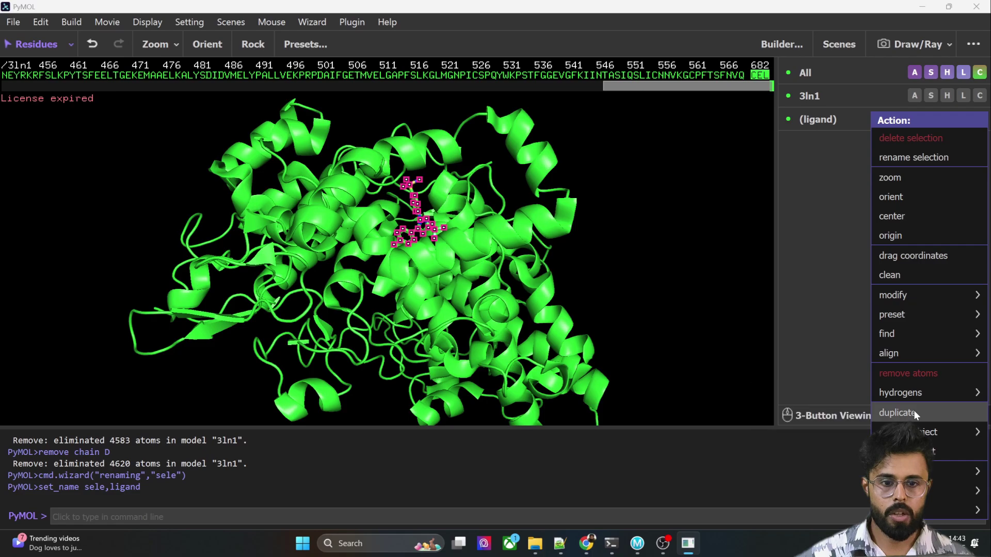
click(913, 412)
Step: Rename sel01 to 'active_sites'
click(914, 143)
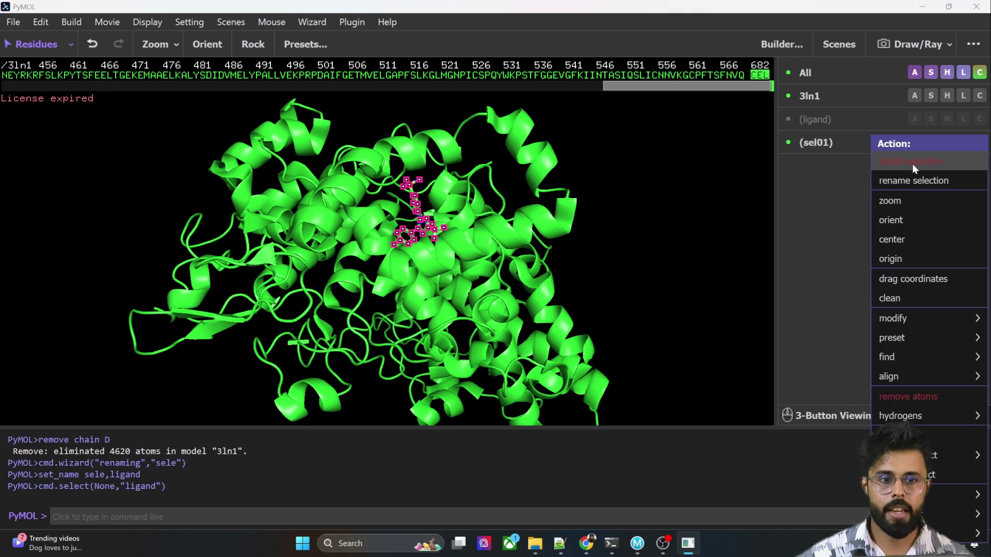
click(912, 177)
key(BackSpace)
key(BackSpace)
key(BackSpace)
key(BackSpace)
key(BackSpace)
text(active_sites)
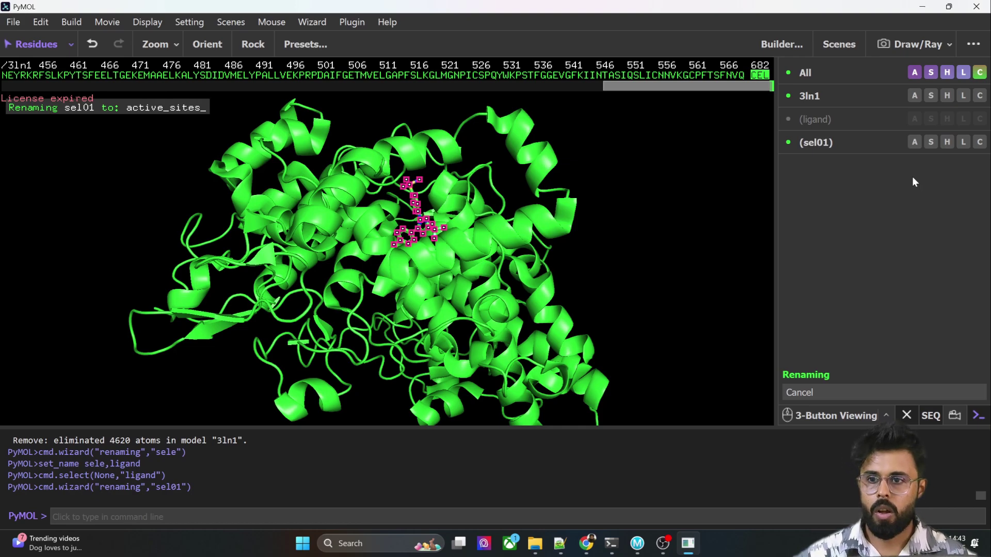
key(Return)
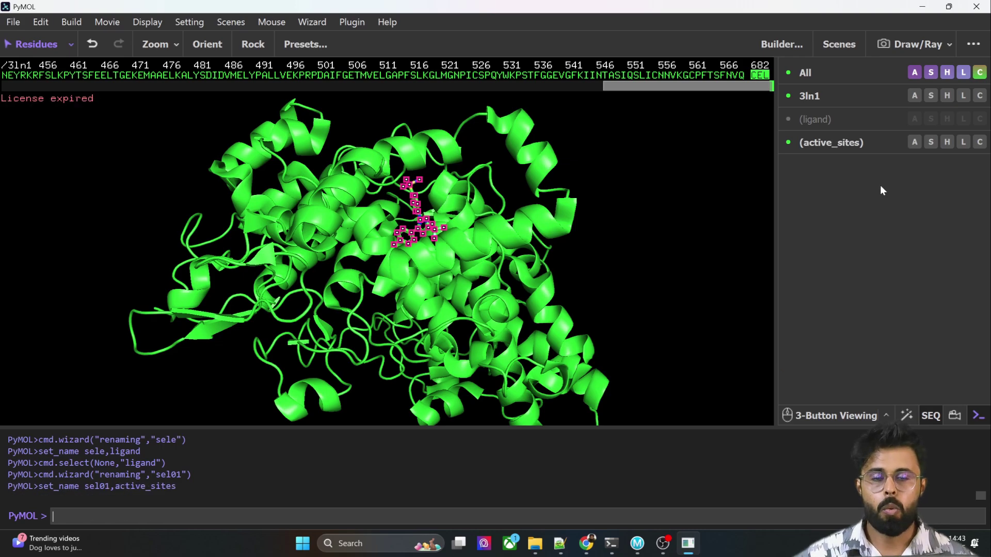
Step: Expand the active_sites selection to all atoms within 5 Å of the ligand
click(913, 143)
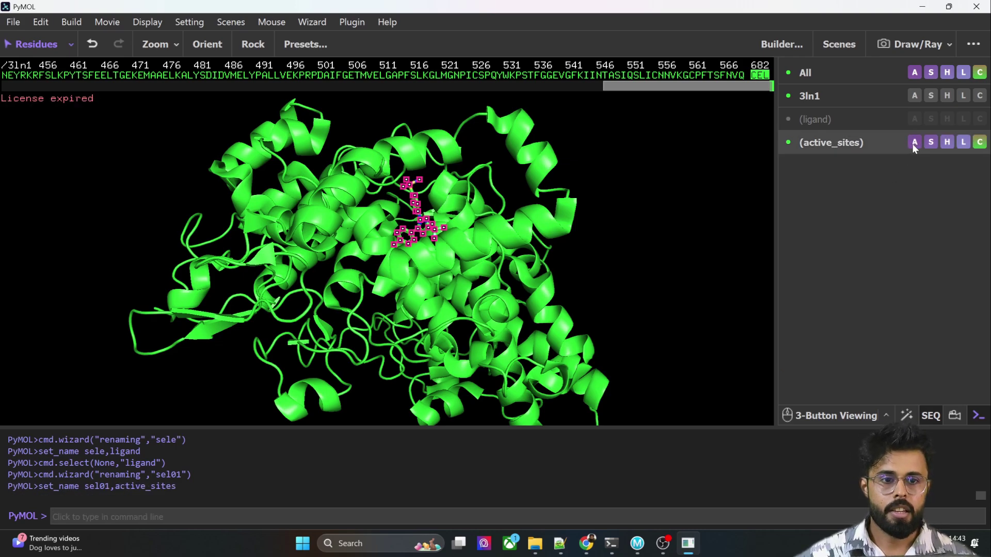
click(913, 143)
click(826, 163)
click(930, 143)
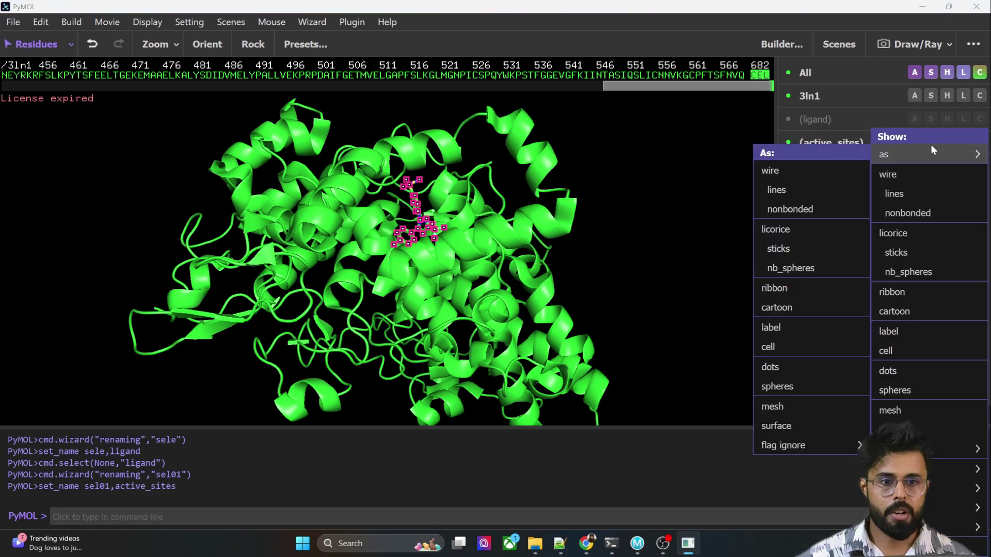
click(847, 274)
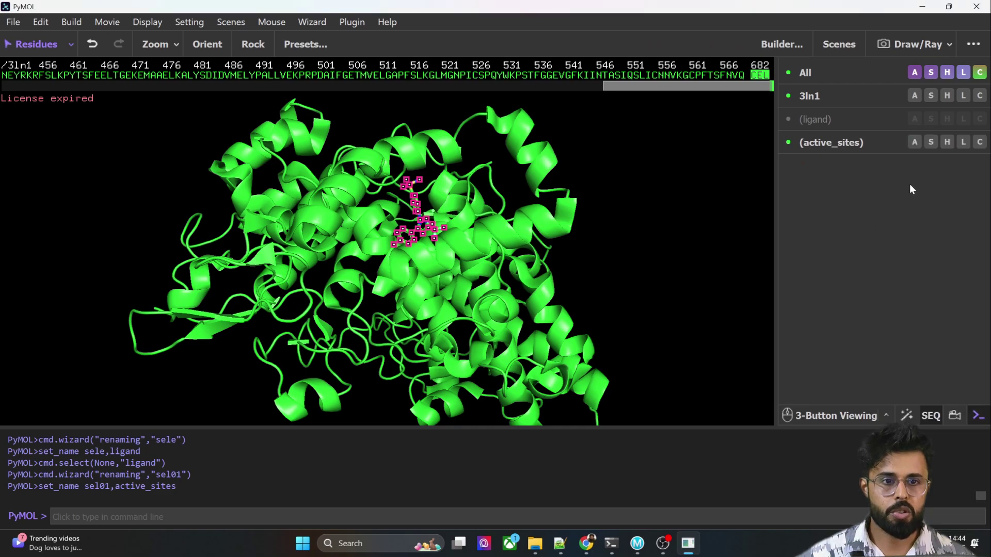
click(914, 141)
mouse_move(922, 325)
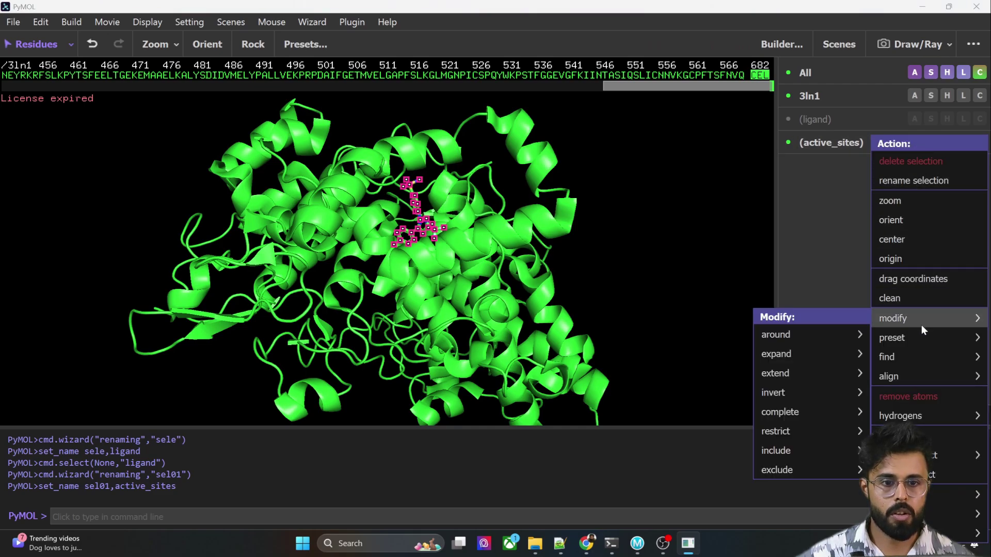
mouse_move(828, 330)
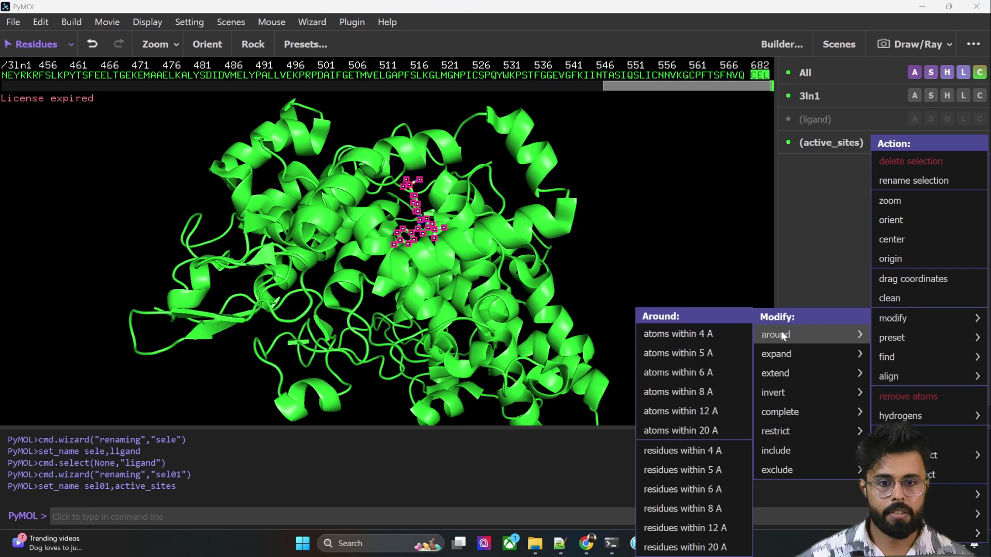
click(705, 355)
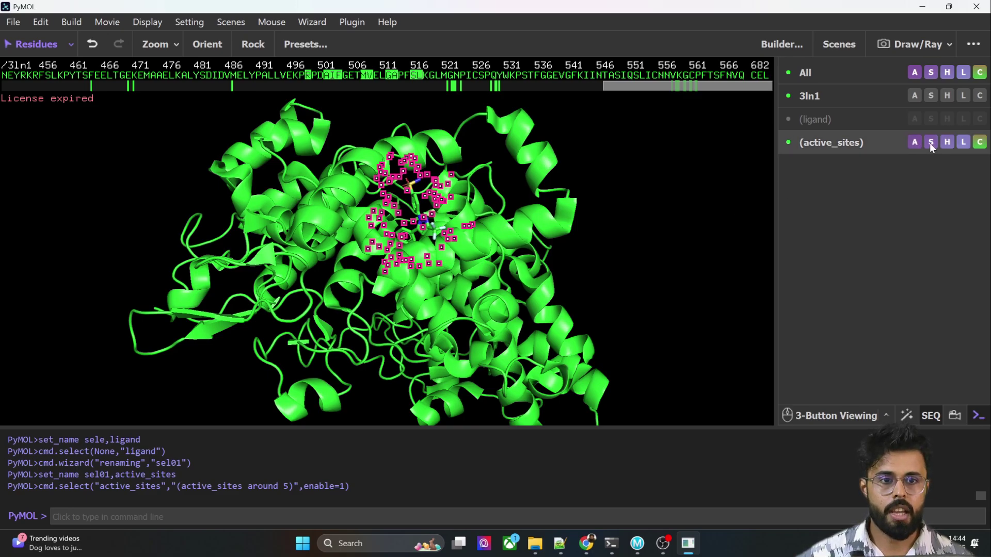
Step: Rename the expanded selection back to active_sites
click(916, 142)
click(915, 181)
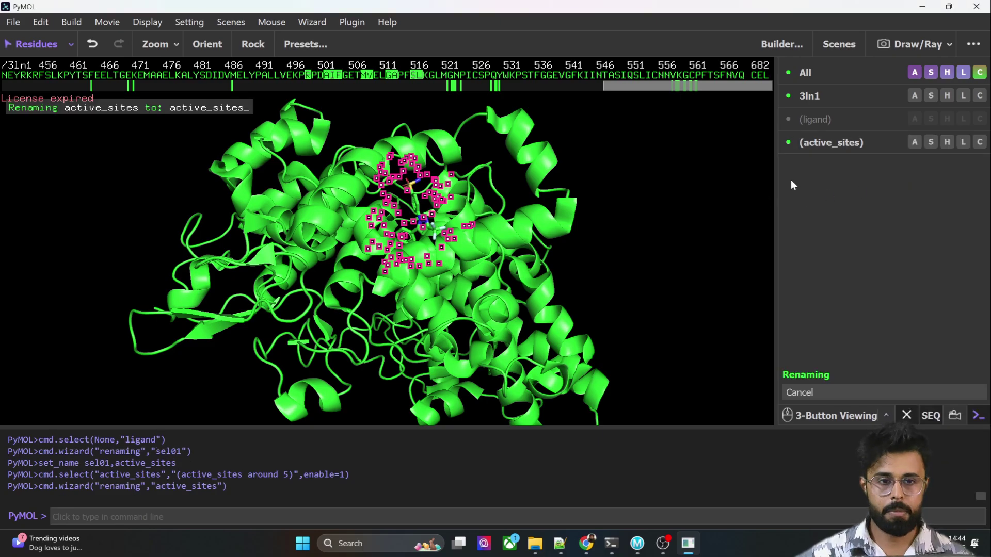
key(Return)
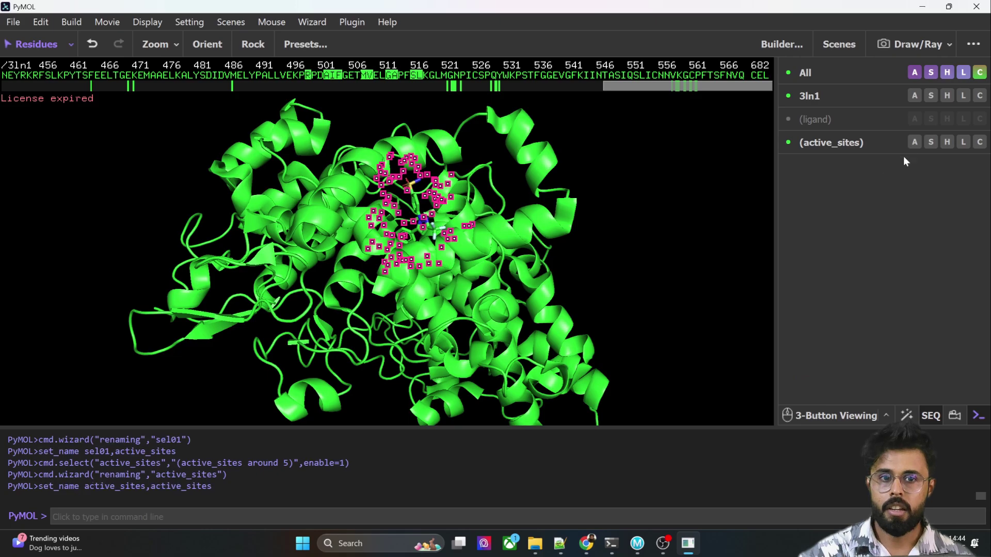
Step: Show the active_sites residues as sticks, then toggle active_sites and 3ln1 off and on to inspect them
click(931, 143)
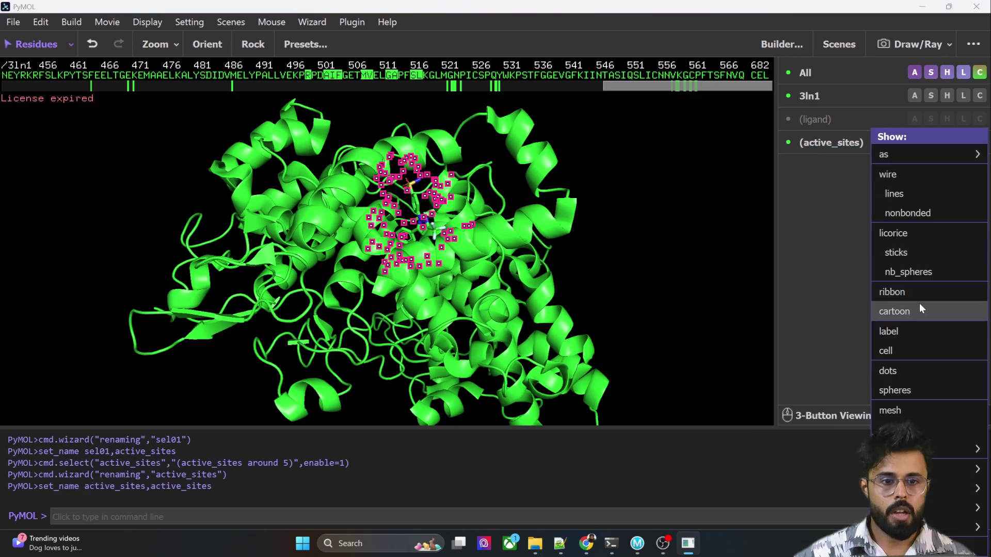
click(899, 253)
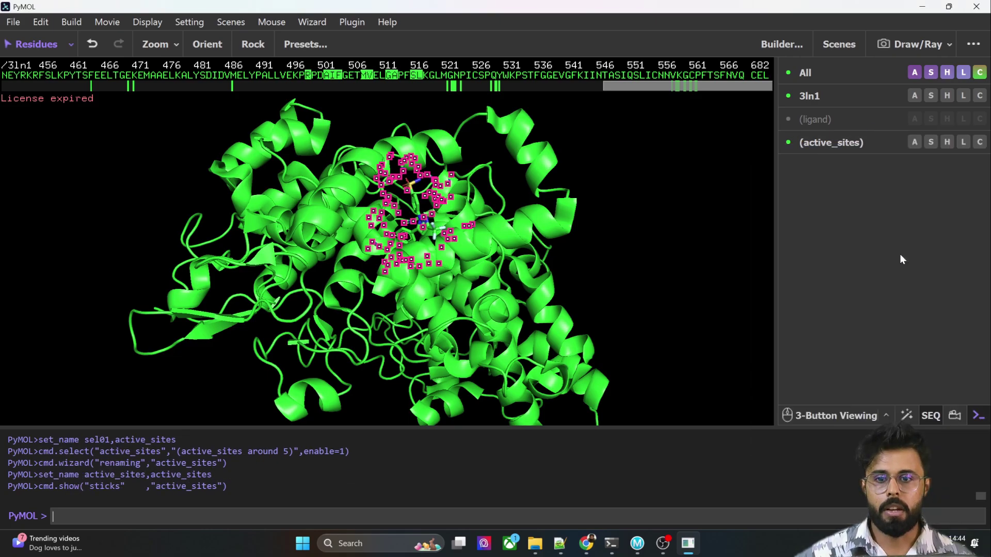
middle_drag(405, 277, 420, 284)
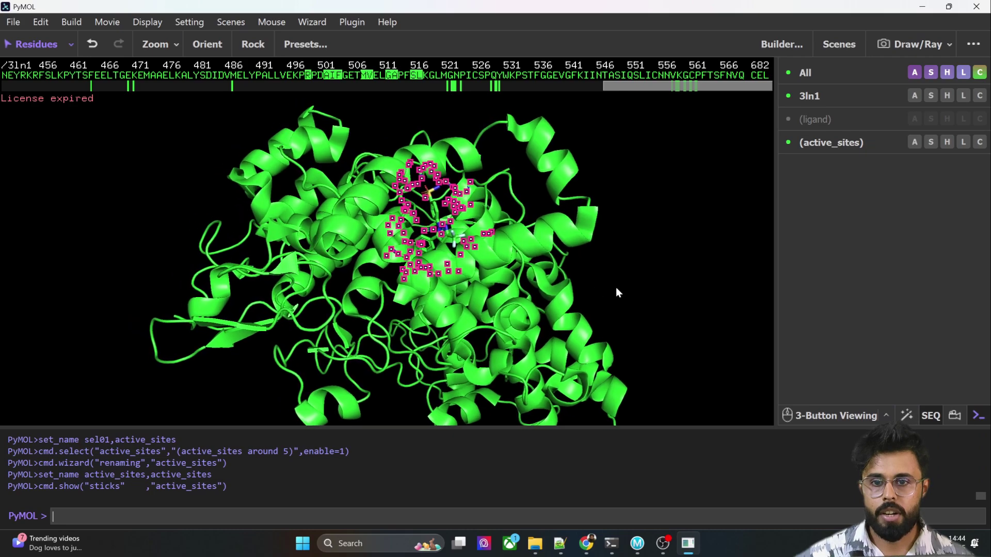
click(615, 287)
scroll(436, 254, up, 2)
drag(436, 254, 404, 242)
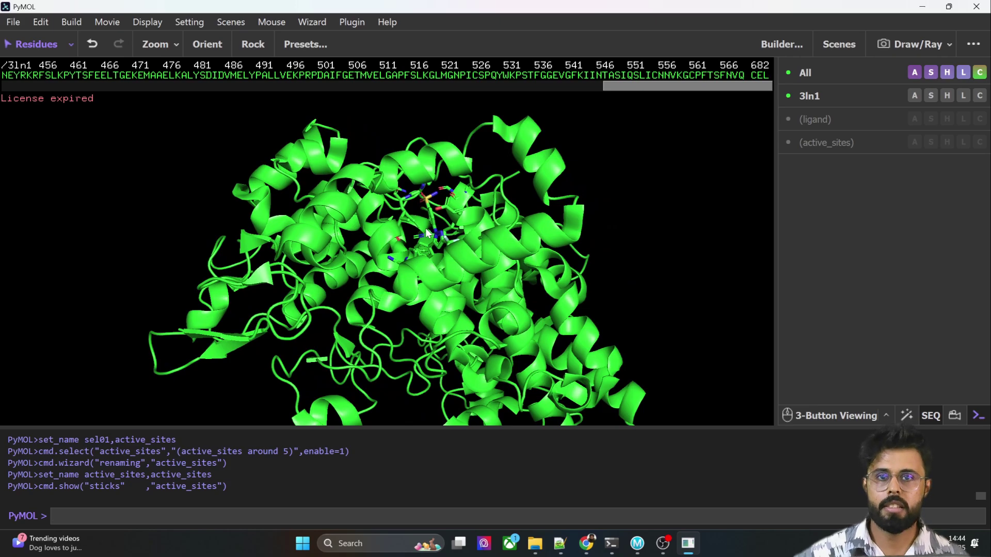
click(856, 144)
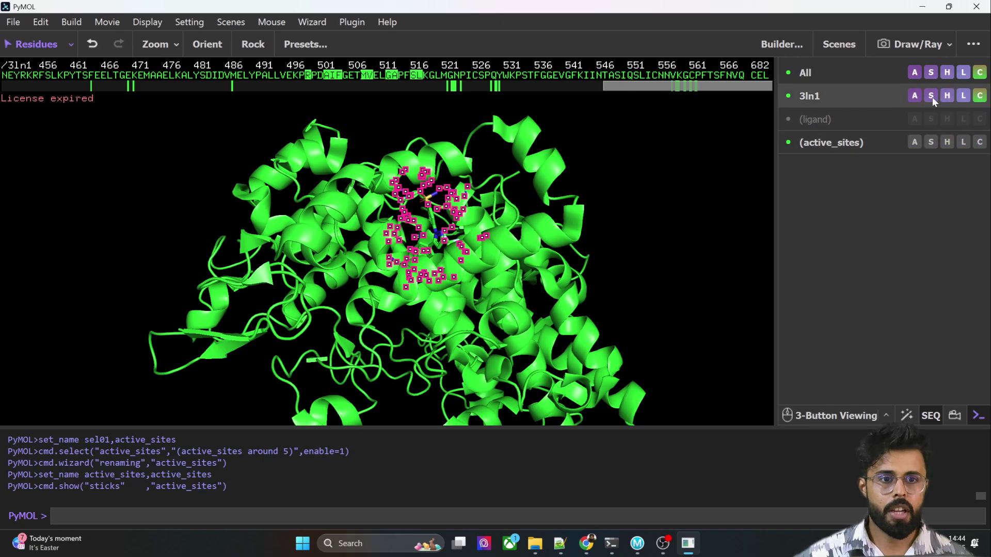
click(831, 95)
click(829, 95)
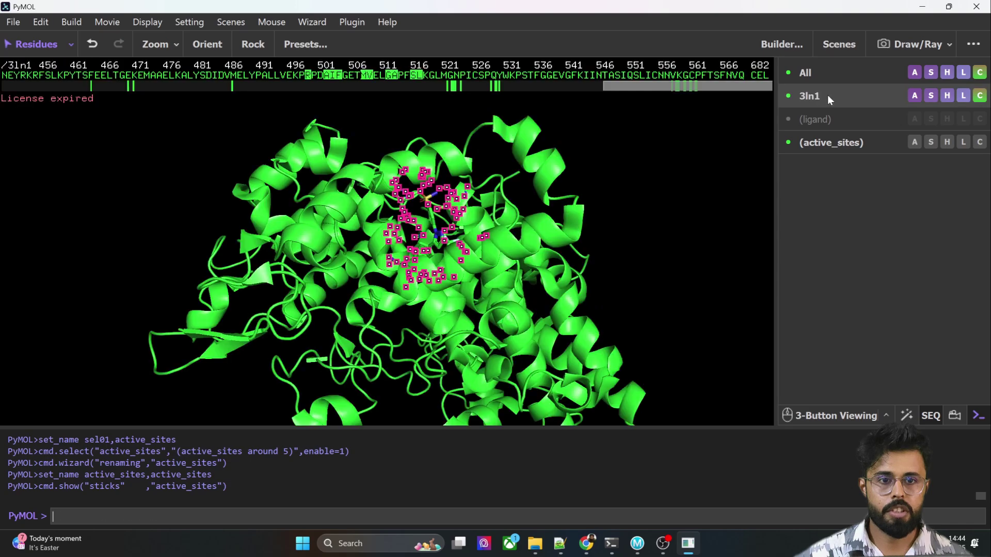
Step: Hide the 3ln1 cartoon, leaving only the active-site sticks and ligand visible
click(948, 96)
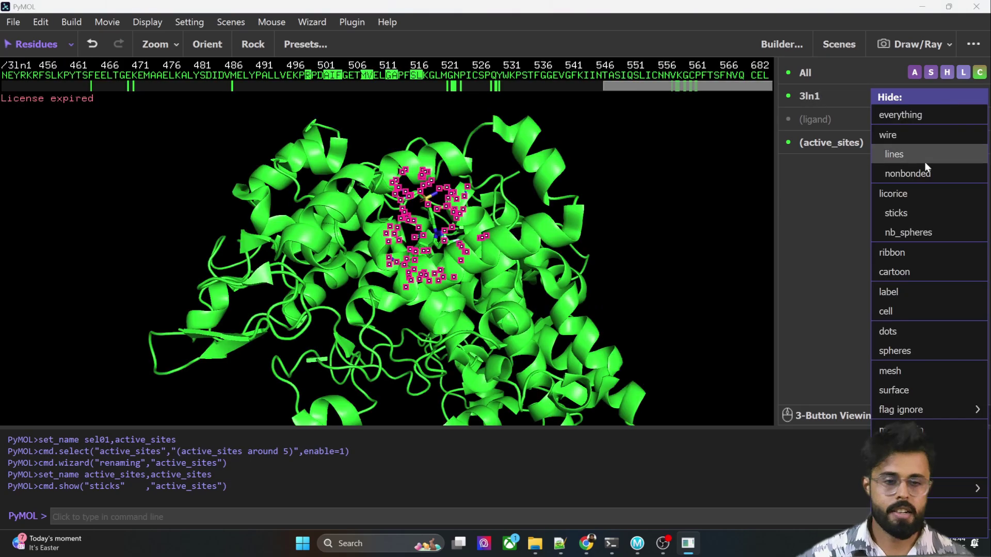
click(899, 273)
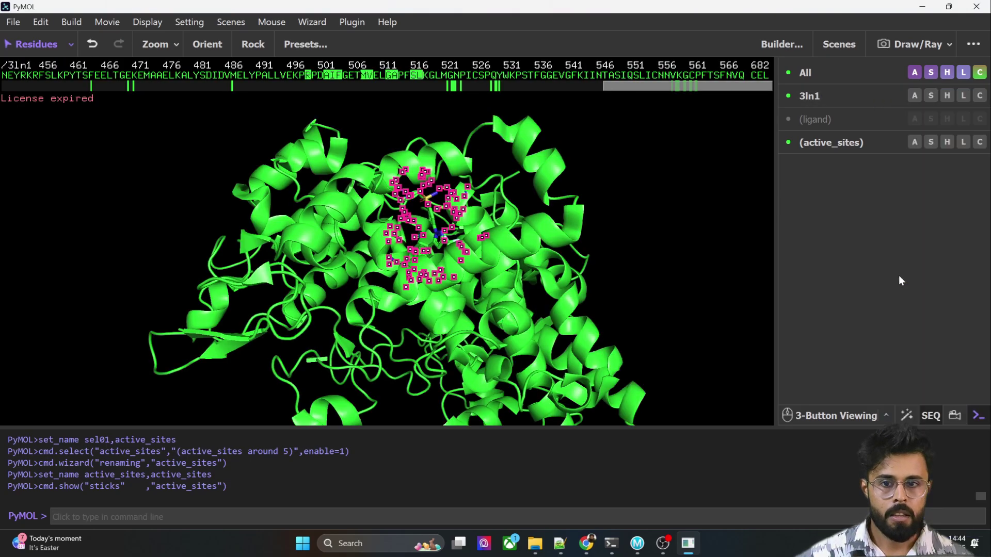
click(572, 283)
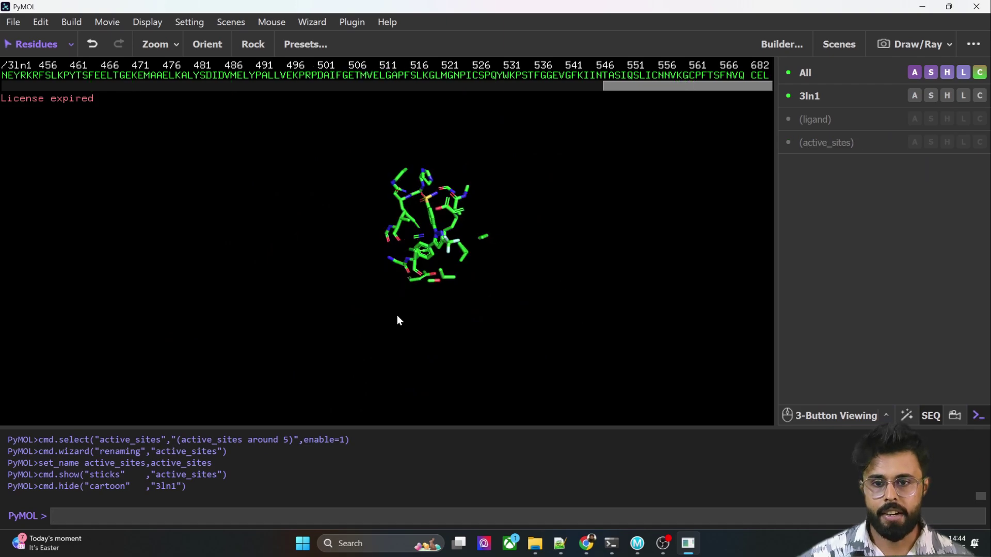
drag(380, 297, 542, 243)
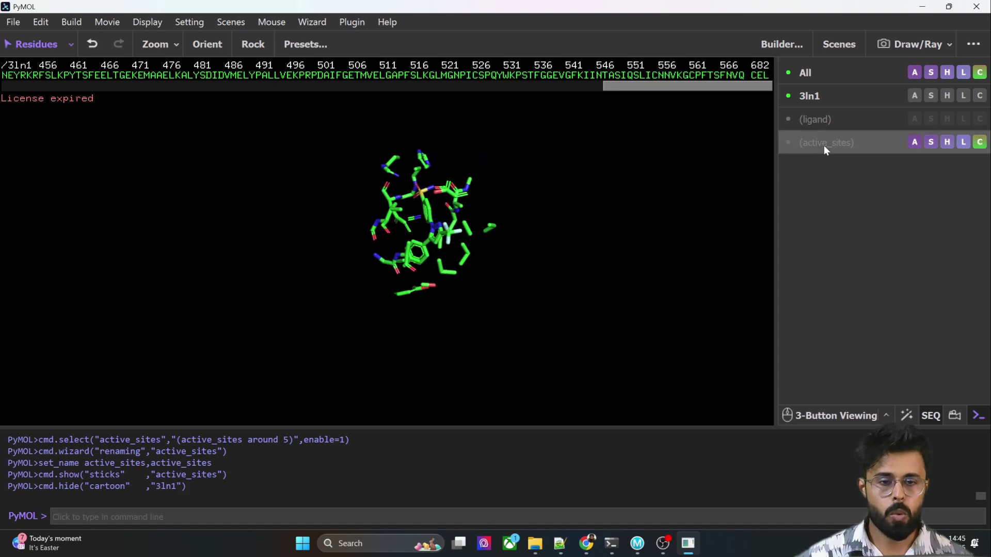
click(824, 145)
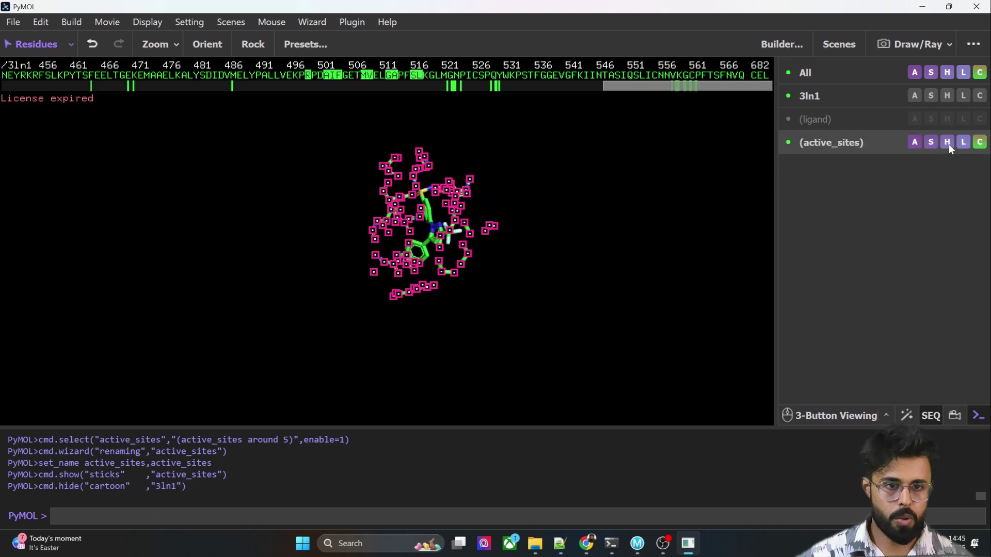
Step: Label each active_sites residue with its name and number and rotate to view the labels
click(961, 143)
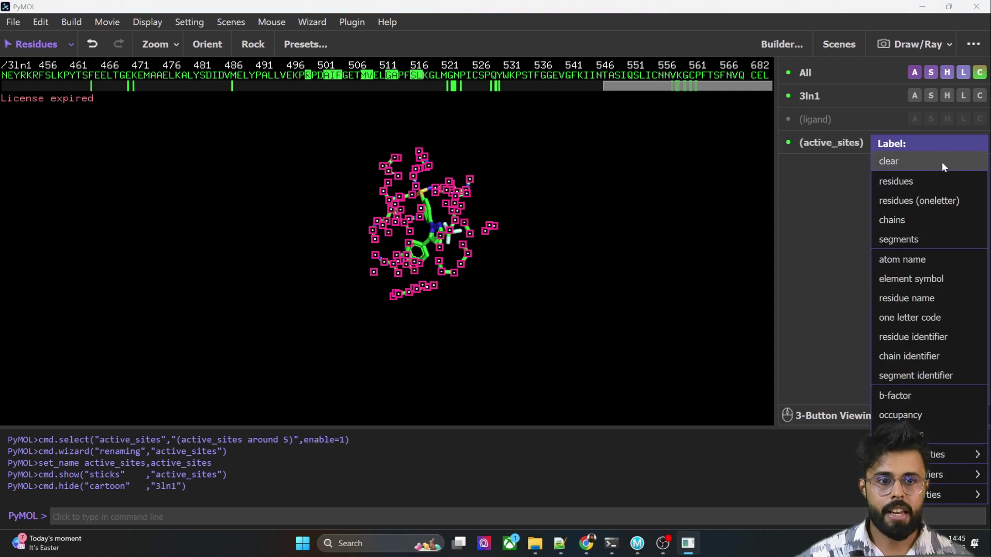
click(895, 180)
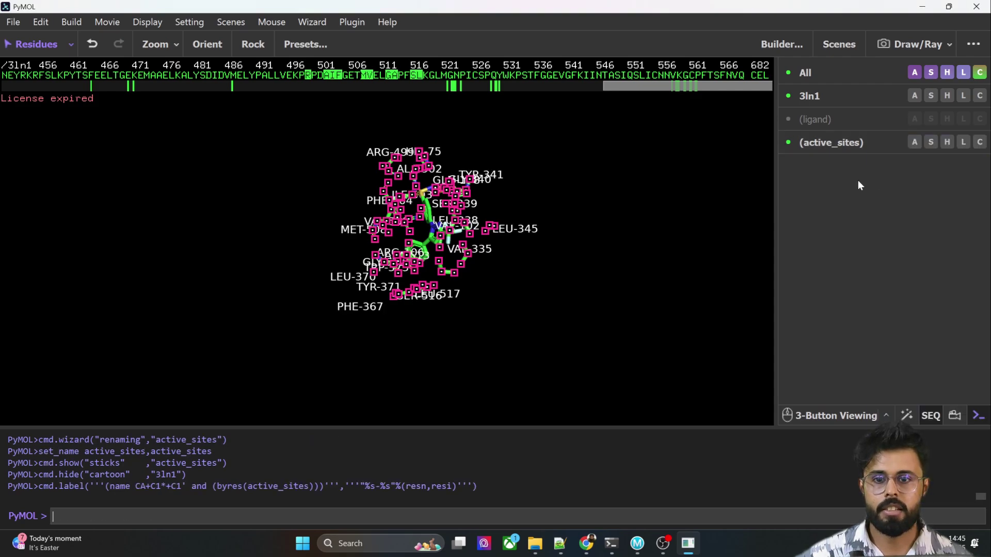
drag(555, 252, 443, 226)
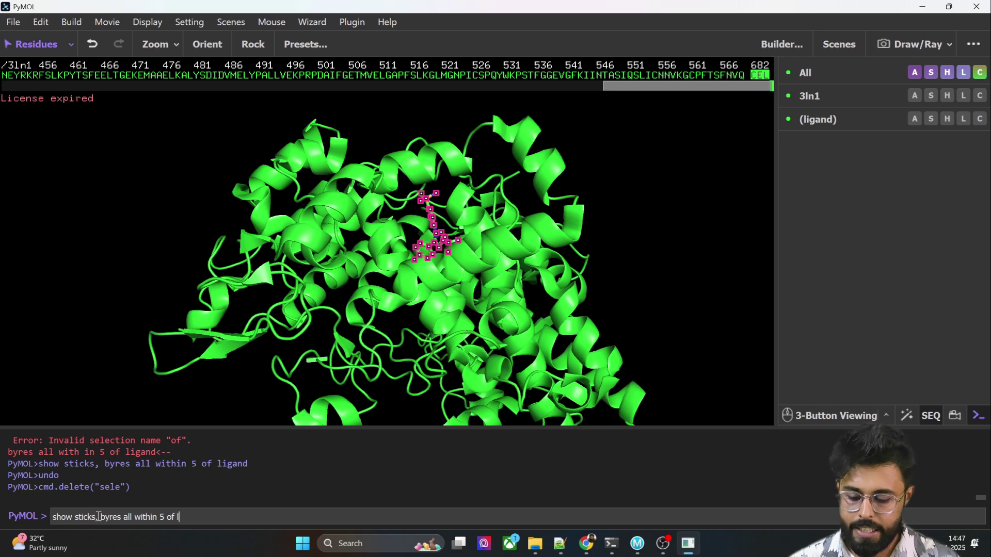
Step: Run 'show sticks, byres all within 5 of ligand' to show nearby residues as sticks
text(gand)
key(Return)
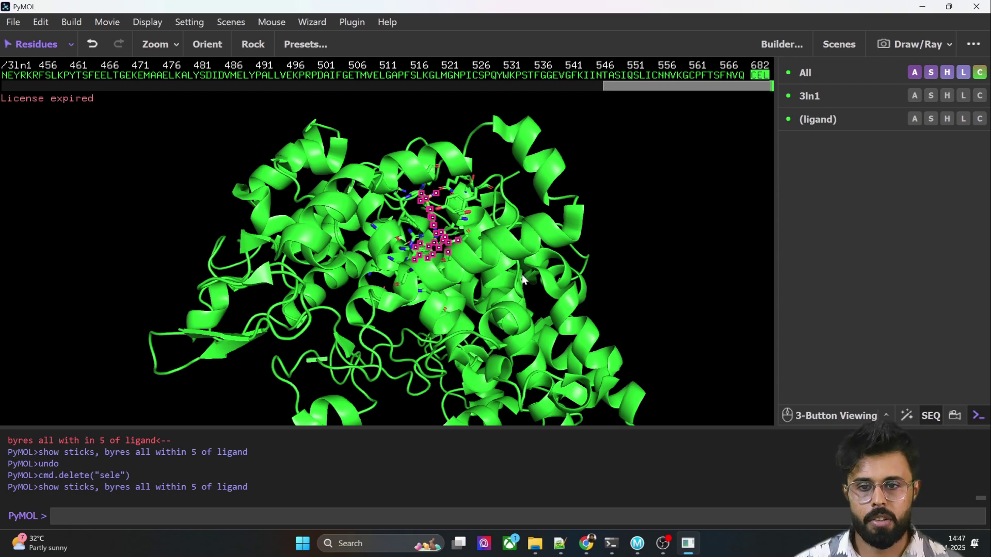
click(684, 221)
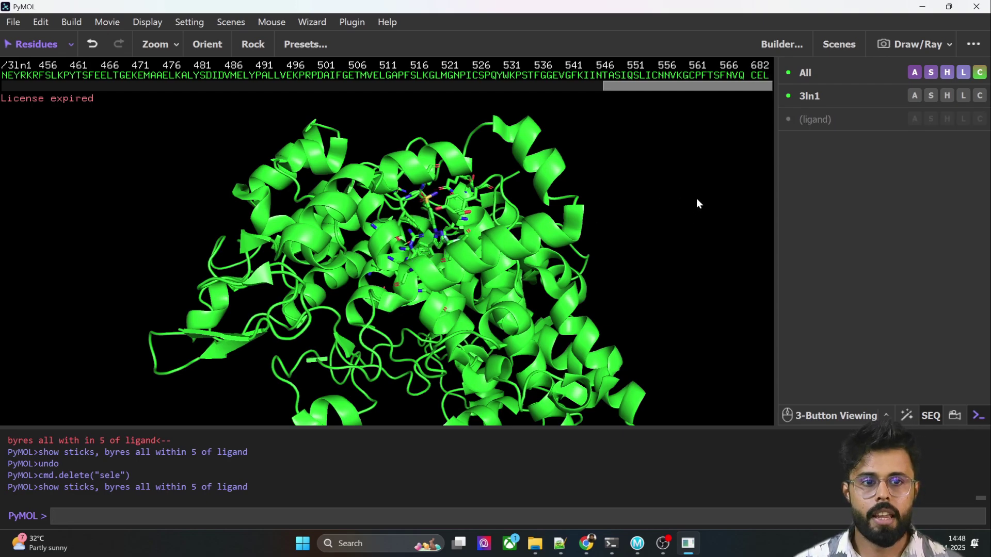
Step: Hide the 3ln1 cartoon and zoom in on the binding-site stick residues around LEU 338
click(946, 97)
click(910, 274)
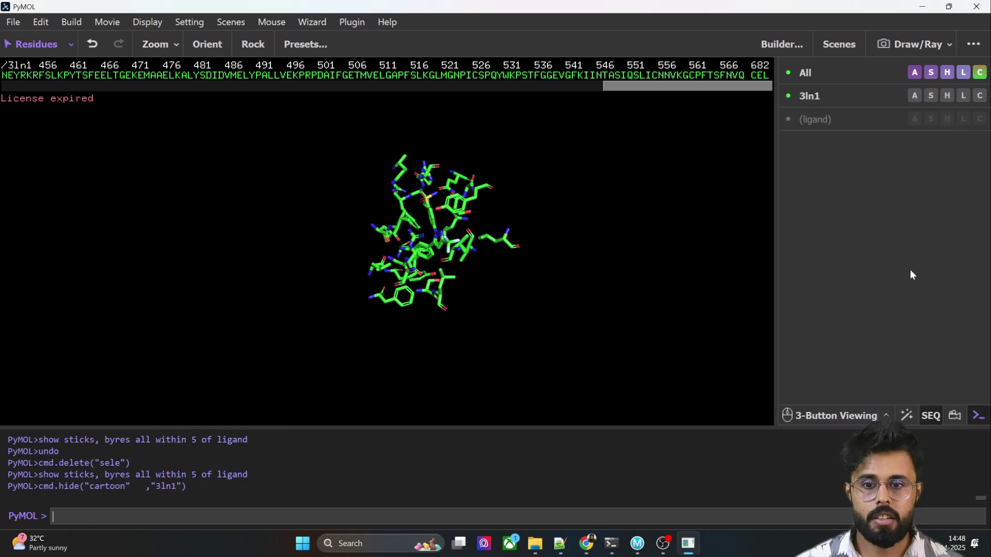
drag(453, 292, 616, 252)
mouse_move(616, 251)
right_down()
mouse_move(613, 238)
mouse_move(614, 253)
right_up()
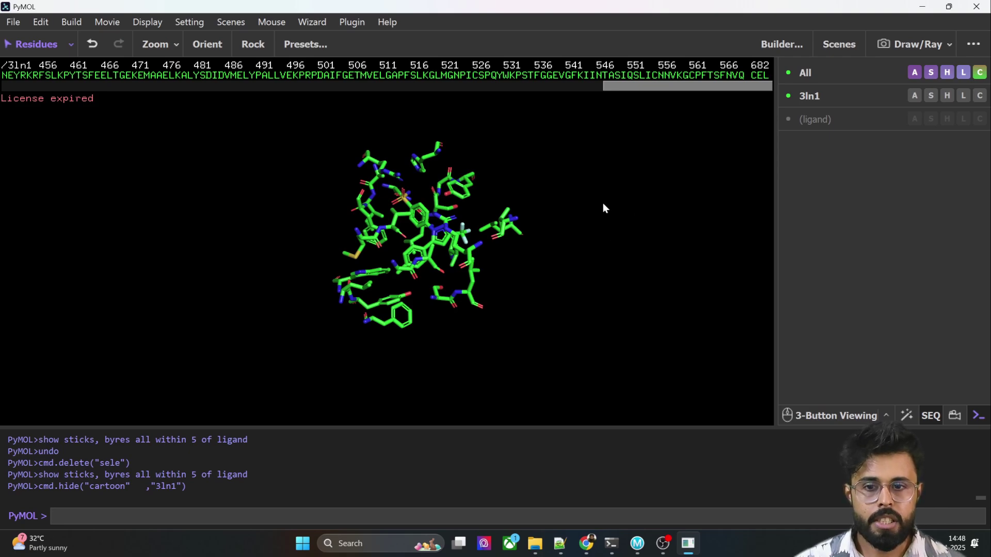
middle_drag(604, 208, 626, 230)
right_drag(626, 230, 446, 246)
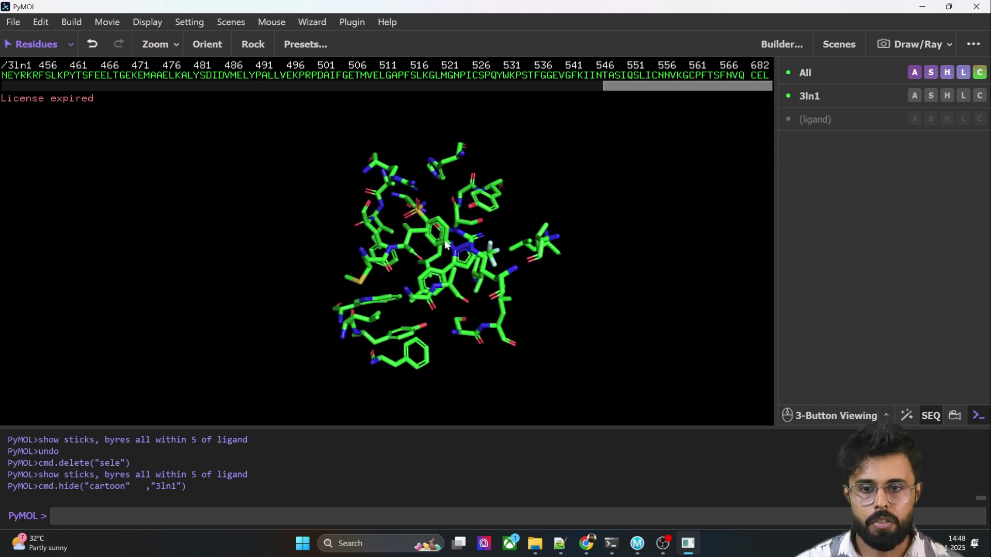
click(438, 259)
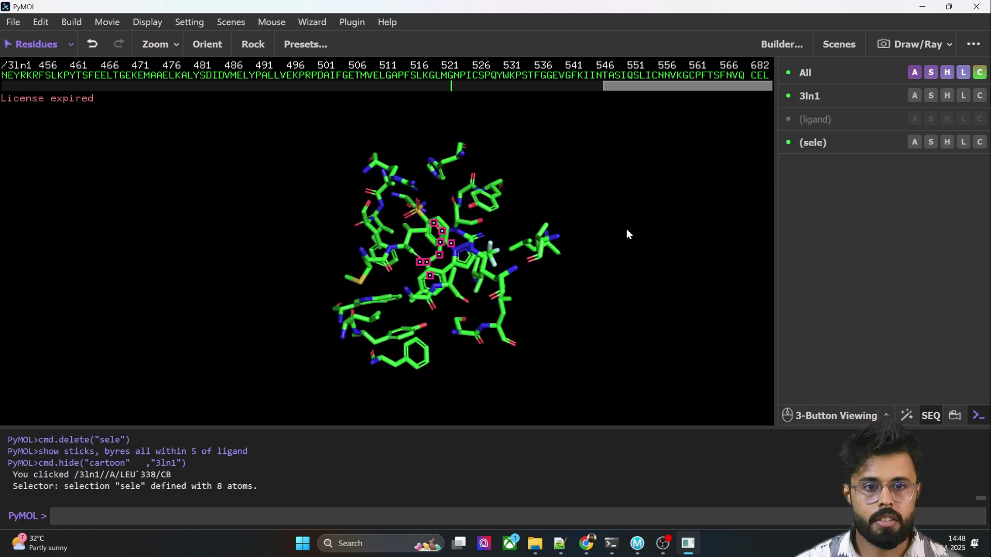
Step: Colour the ligand selection magenta and zoom in on it among the green sticks
click(691, 204)
click(806, 123)
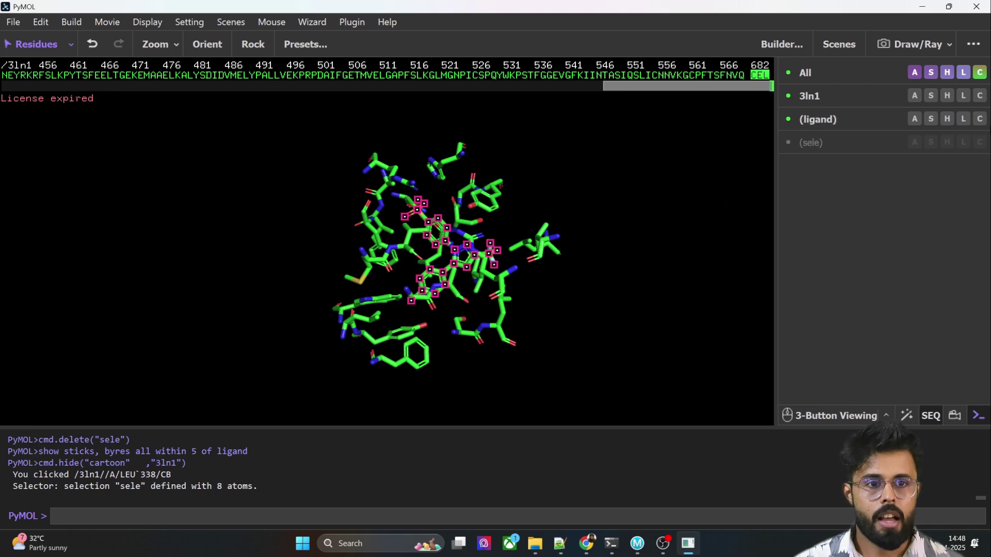
click(979, 119)
mouse_move(894, 333)
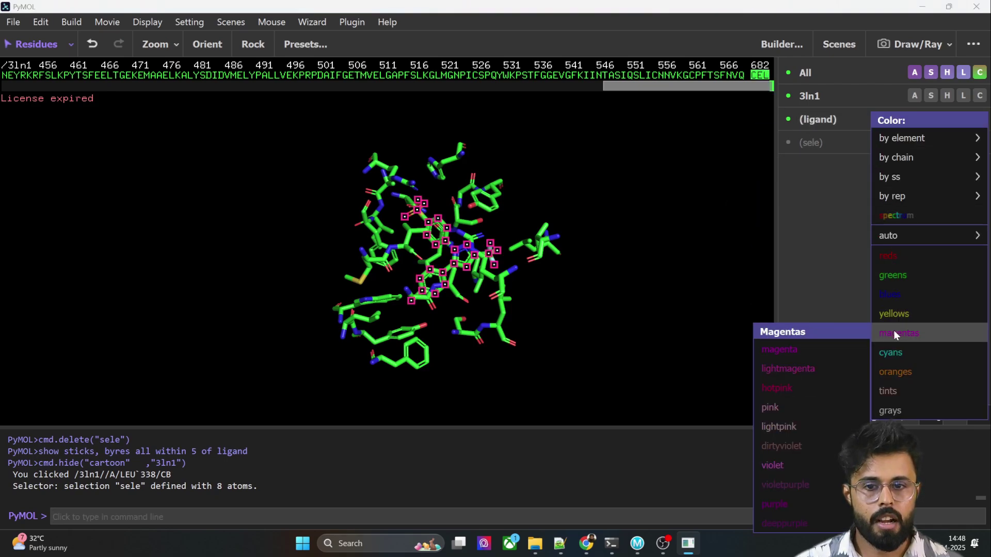
click(797, 351)
drag(341, 319, 546, 234)
click(535, 224)
right_drag(547, 234, 408, 254)
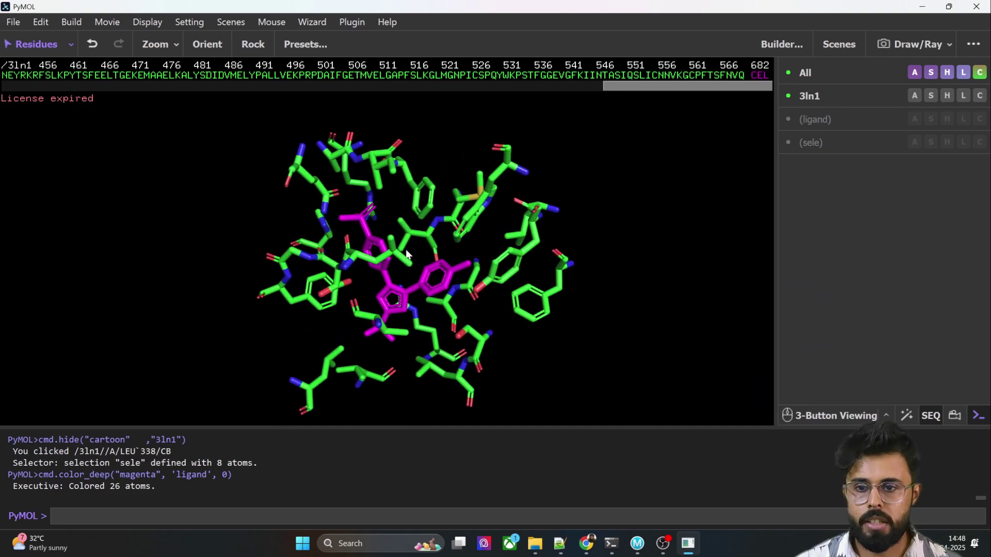
Step: Pick a first residue set: GLY 340, HIS 75, ALA 502, ILE 503, ARG 499, PHE 504, MET 508, TRP 373, VAL 509
click(309, 257)
click(320, 248)
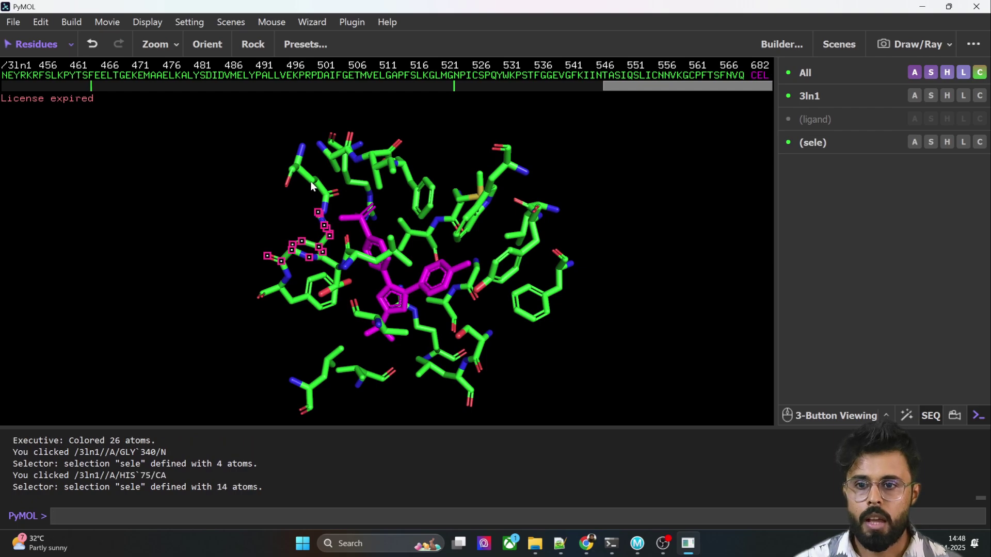
click(310, 179)
click(333, 157)
click(376, 170)
click(370, 210)
click(417, 191)
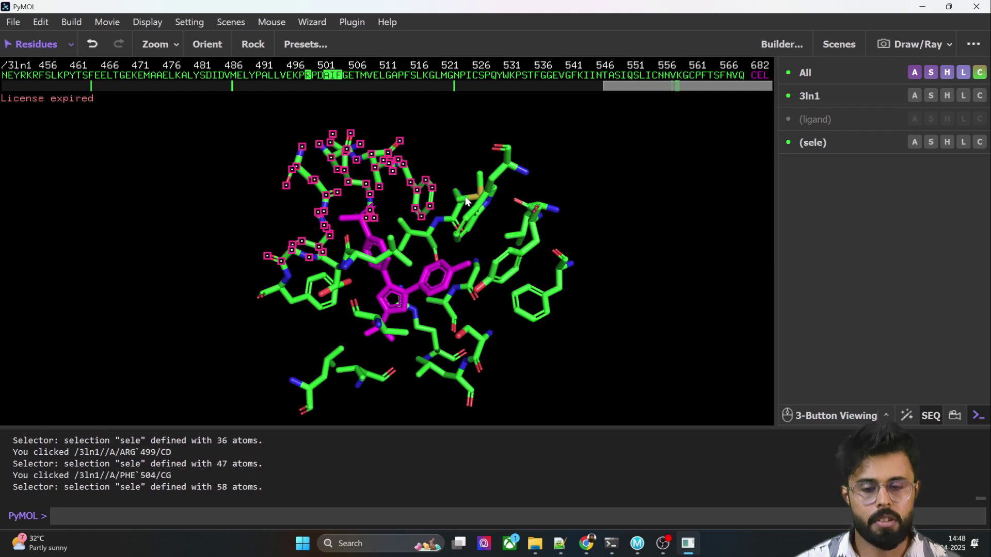
click(466, 203)
click(475, 215)
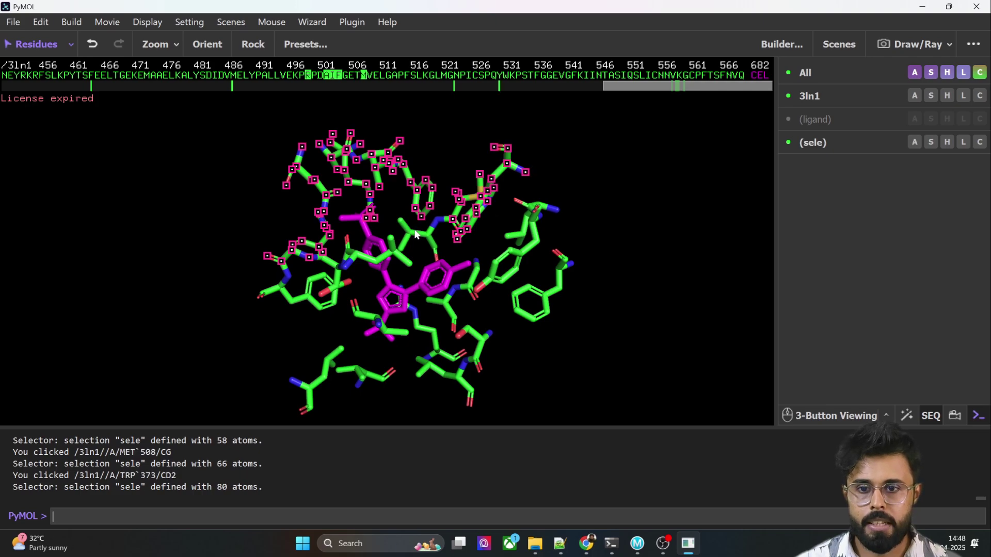
click(432, 244)
Step: Rebuild the pick from TYR 371 plus GLN 178, ALA 502, ARG 499, ILE 503, LEU 345, LEU 517, PHE 367, ALA 513, VAL 509, PHE 504
click(518, 239)
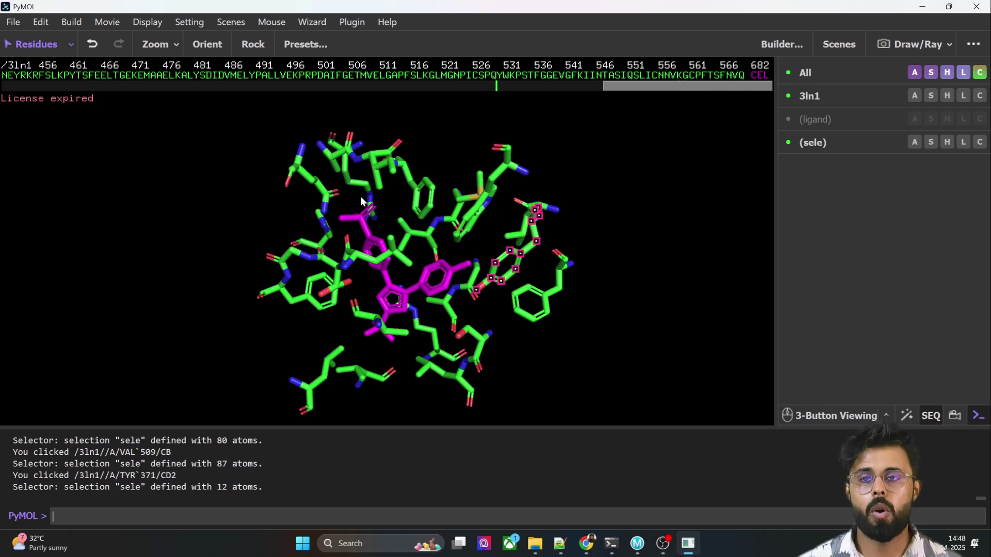
click(312, 182)
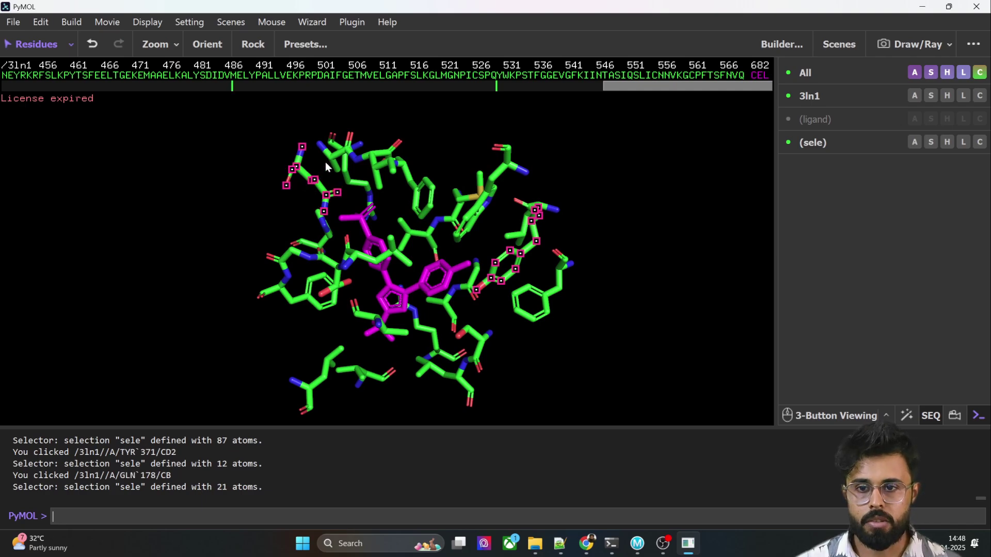
click(332, 160)
click(369, 214)
click(390, 164)
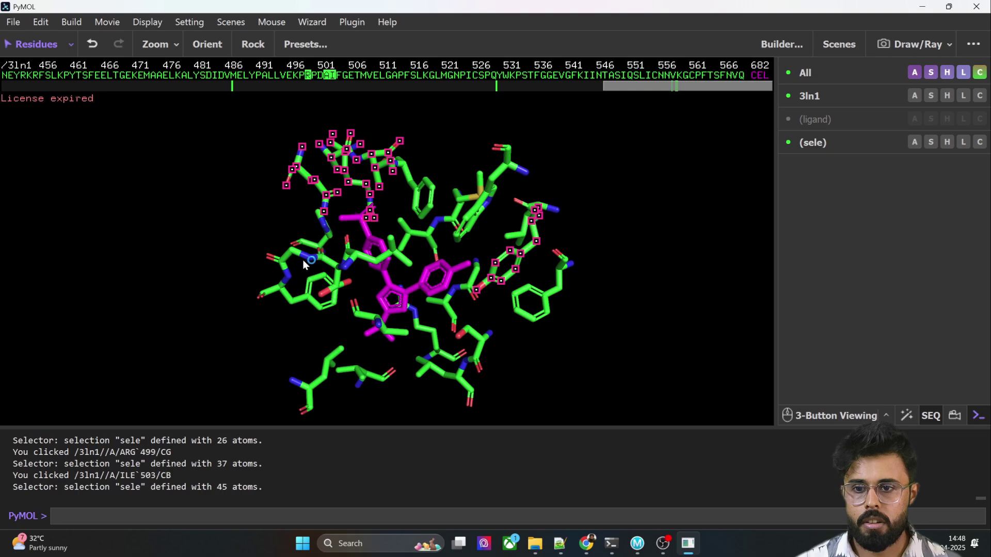
click(325, 373)
click(430, 368)
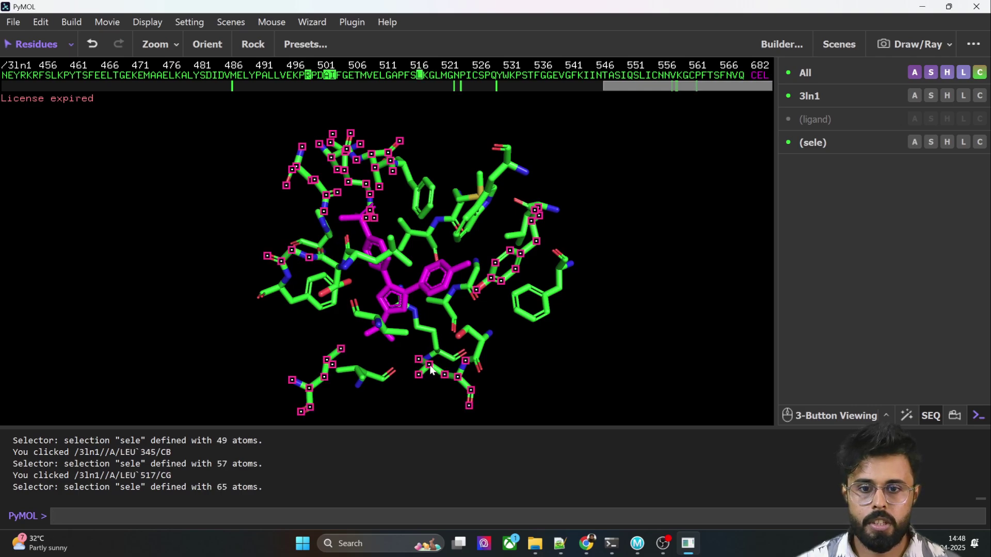
click(518, 310)
click(445, 307)
click(427, 236)
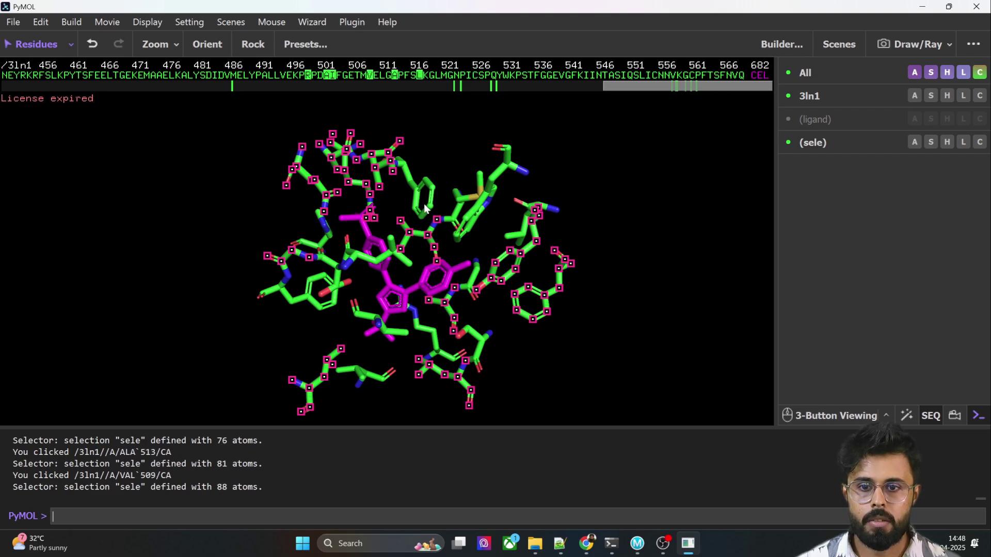
click(426, 208)
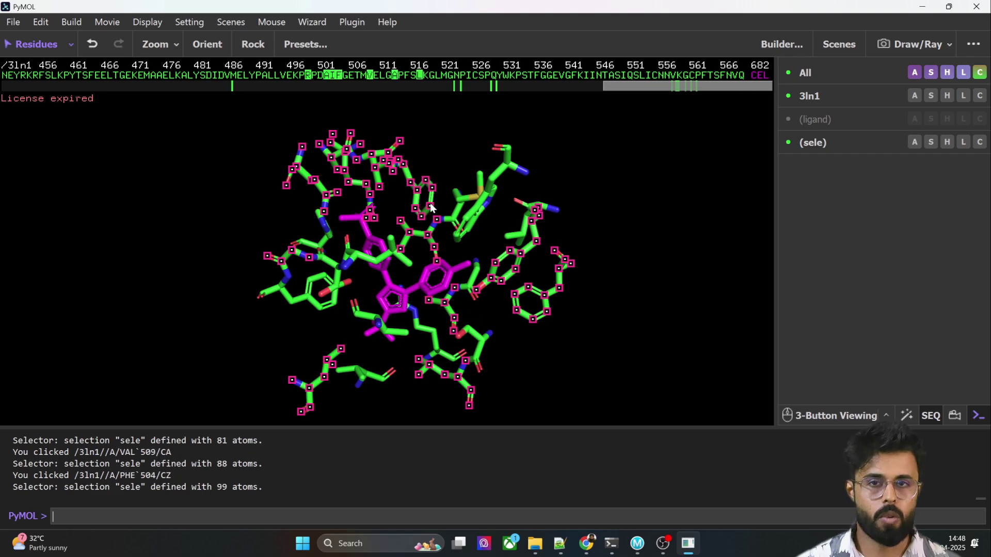
click(912, 144)
Step: Rename the picked residue selection to active_sites
click(905, 175)
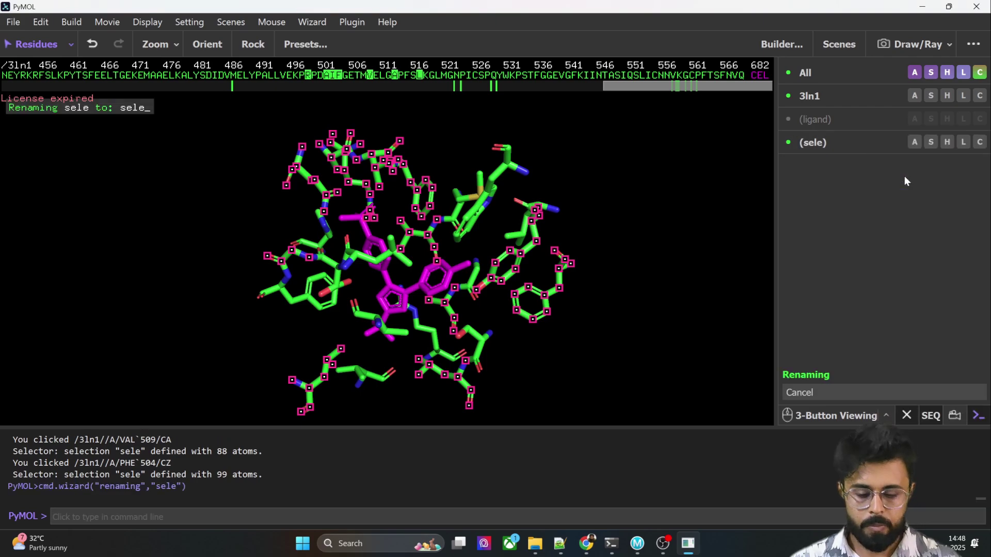
key(BackSpace)
key(BackSpace)
key(BackSpace)
key(BackSpace)
text(active)
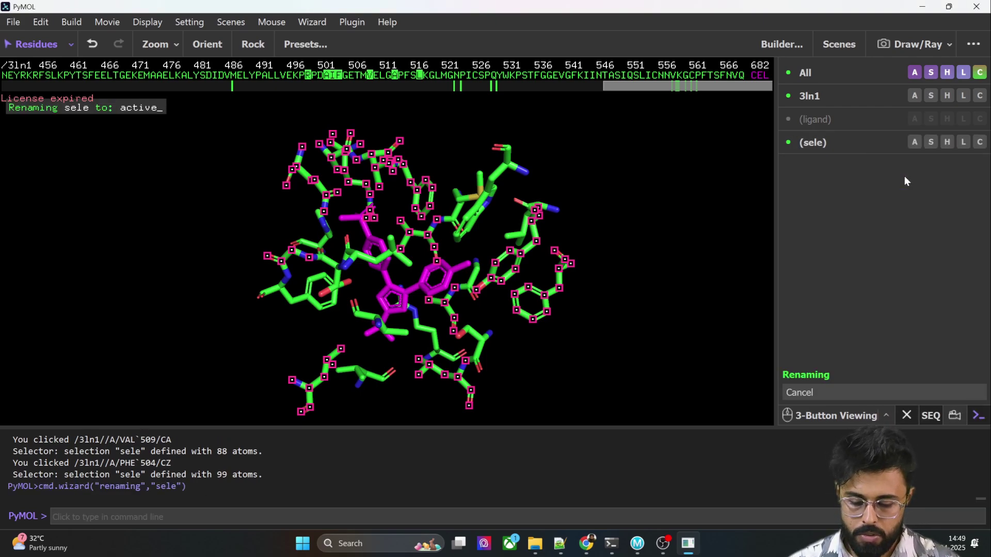
text(_sites)
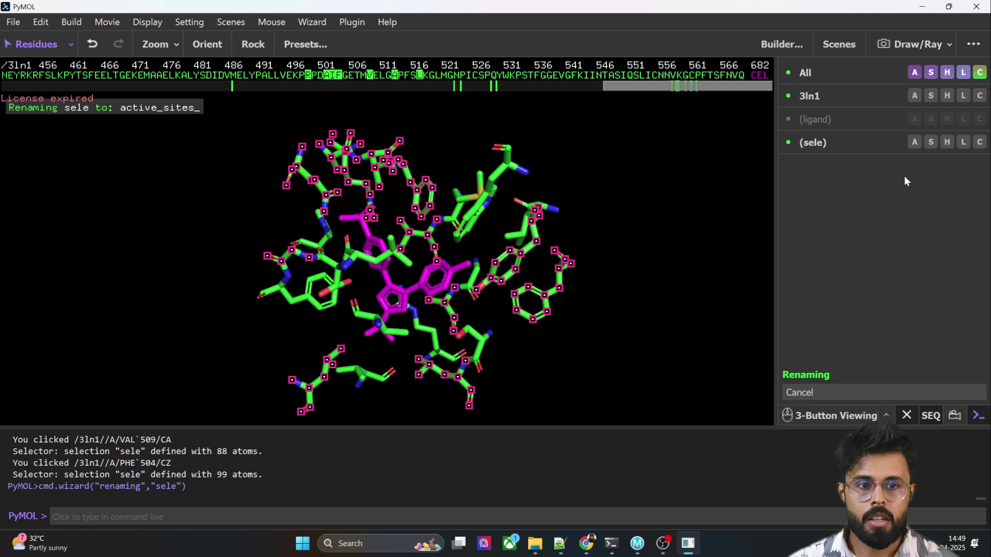
key(Return)
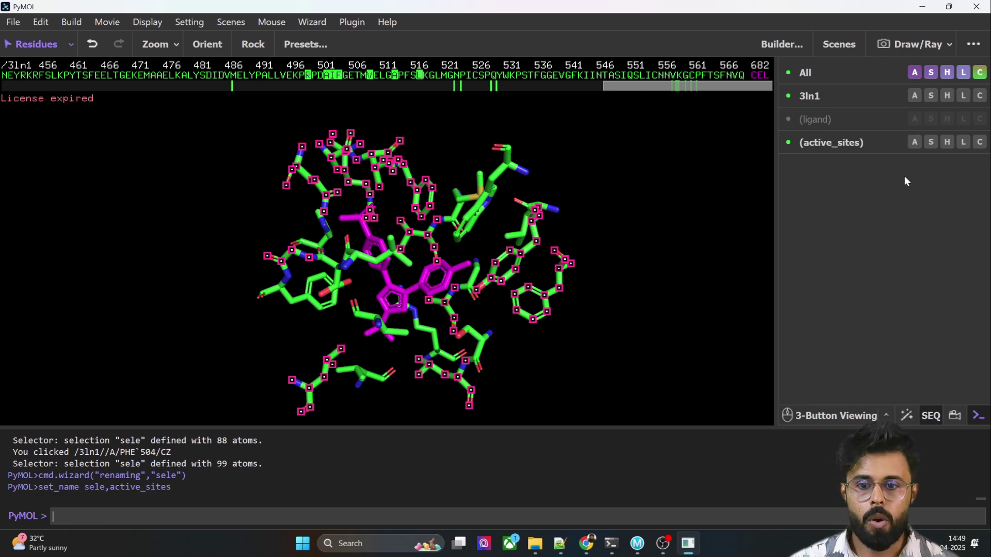
Step: Label the active_sites residues by name and number and rotate to view them
click(962, 142)
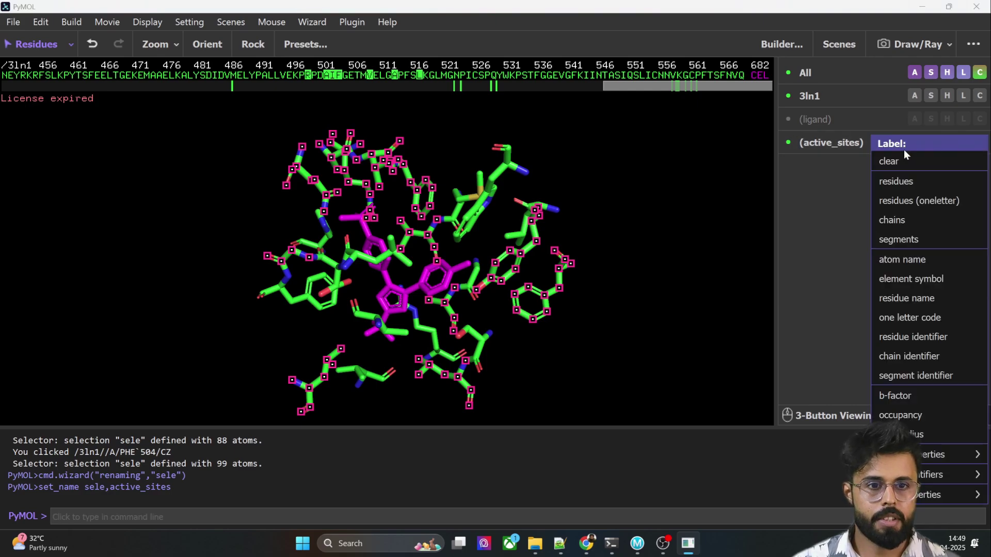
click(913, 183)
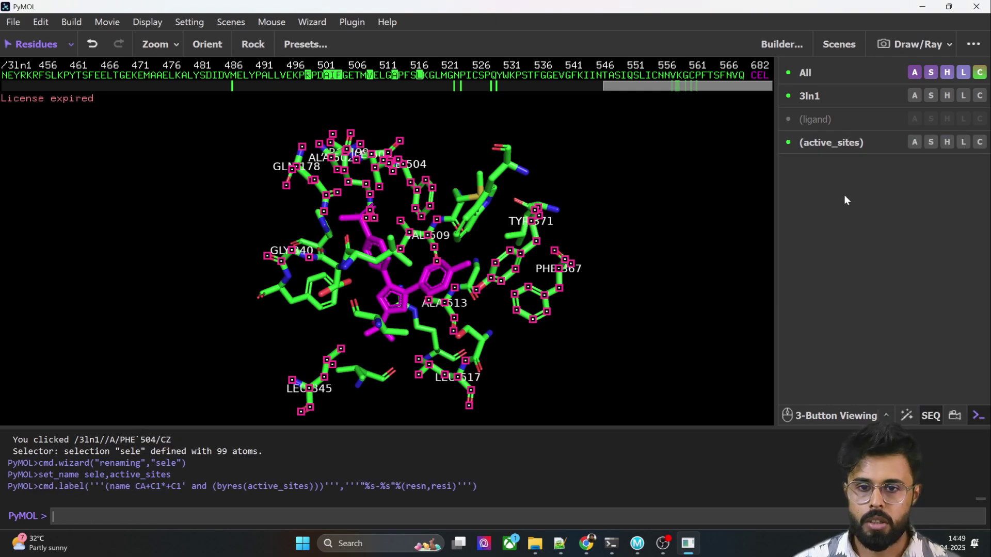
click(642, 208)
drag(222, 298, 304, 281)
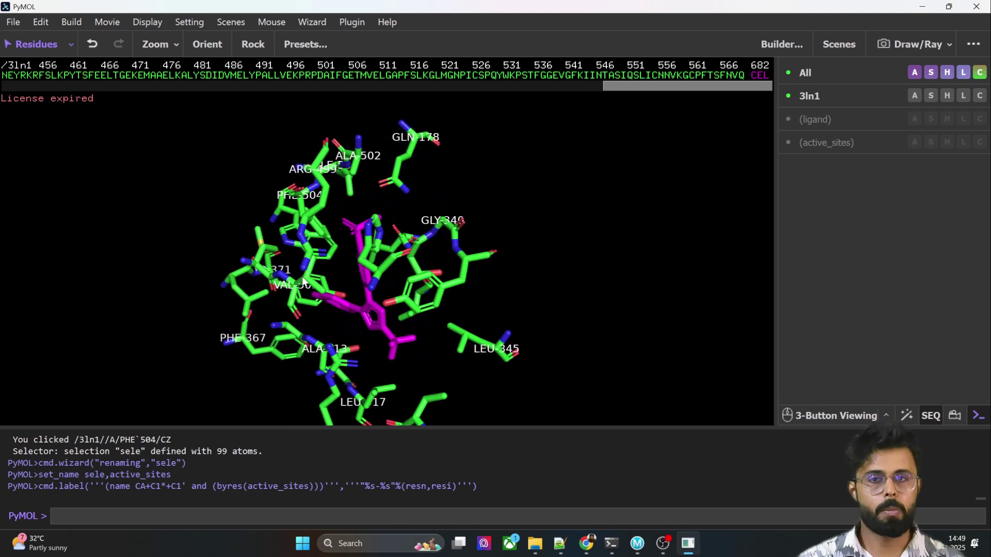